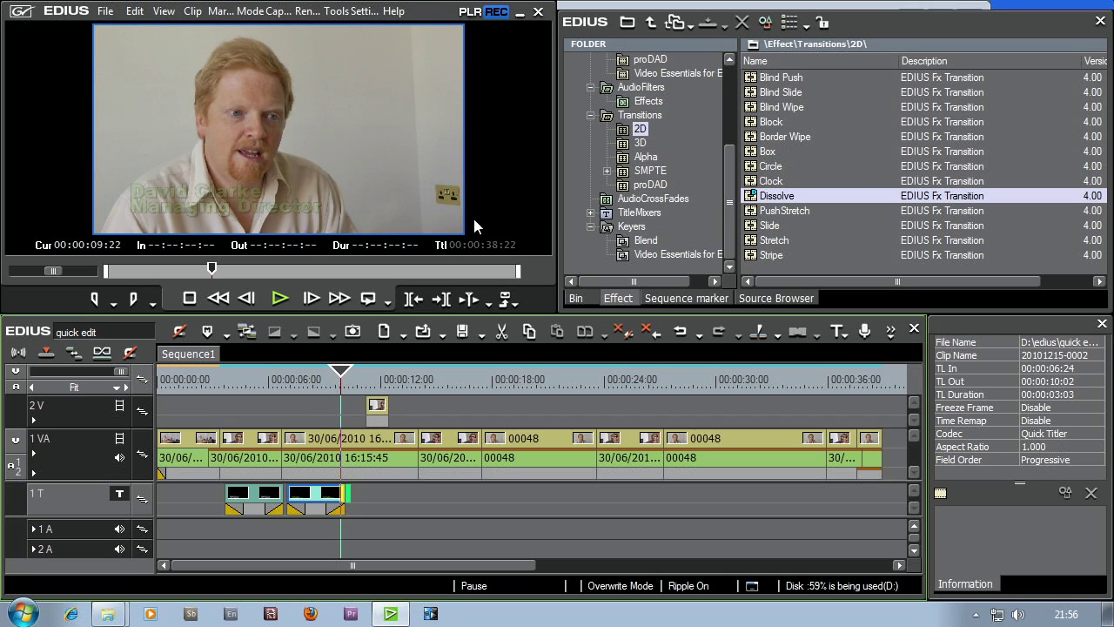
Step: Save the quick edit project from the timeline toolbar's Save Project icon
click(462, 332)
click(271, 386)
click(248, 388)
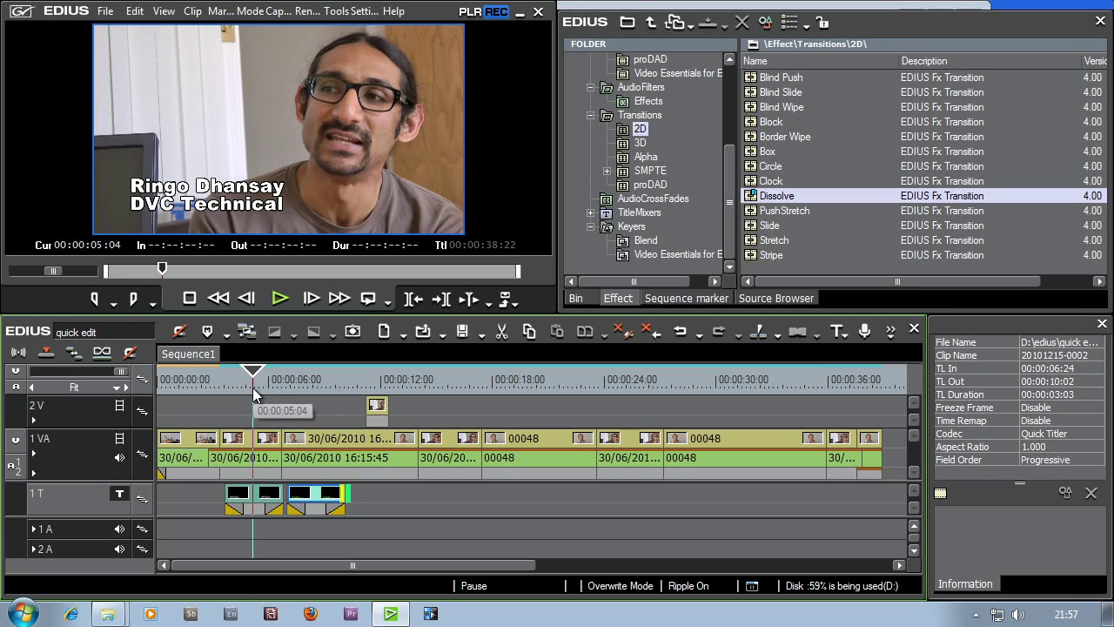
key(i)
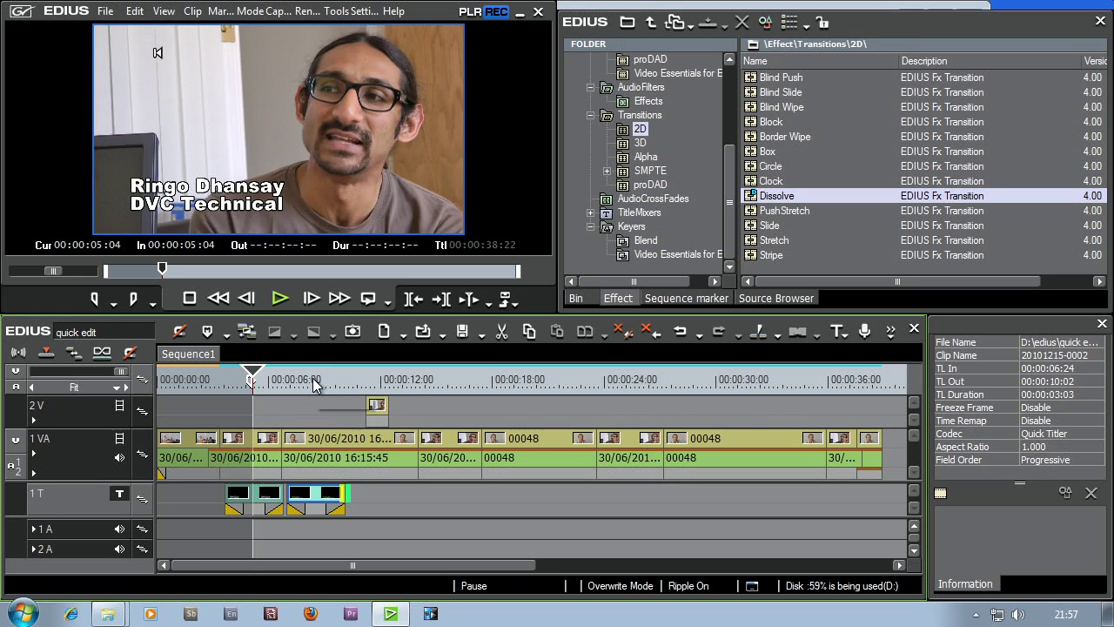
click(315, 383)
key(o)
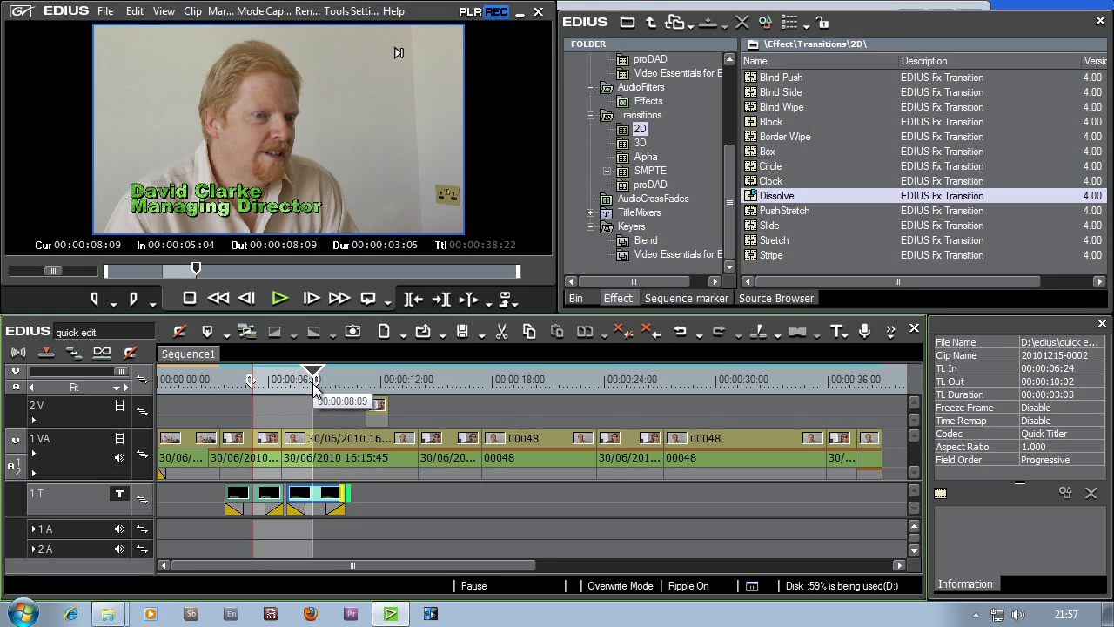
click(321, 377)
key(Page_Down)
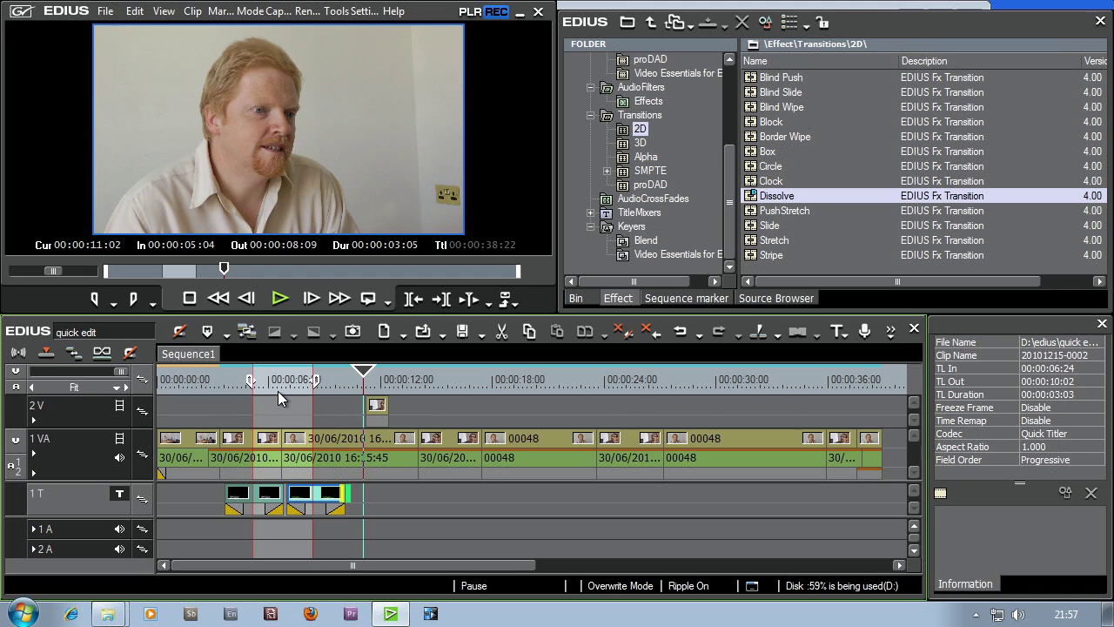
key(x)
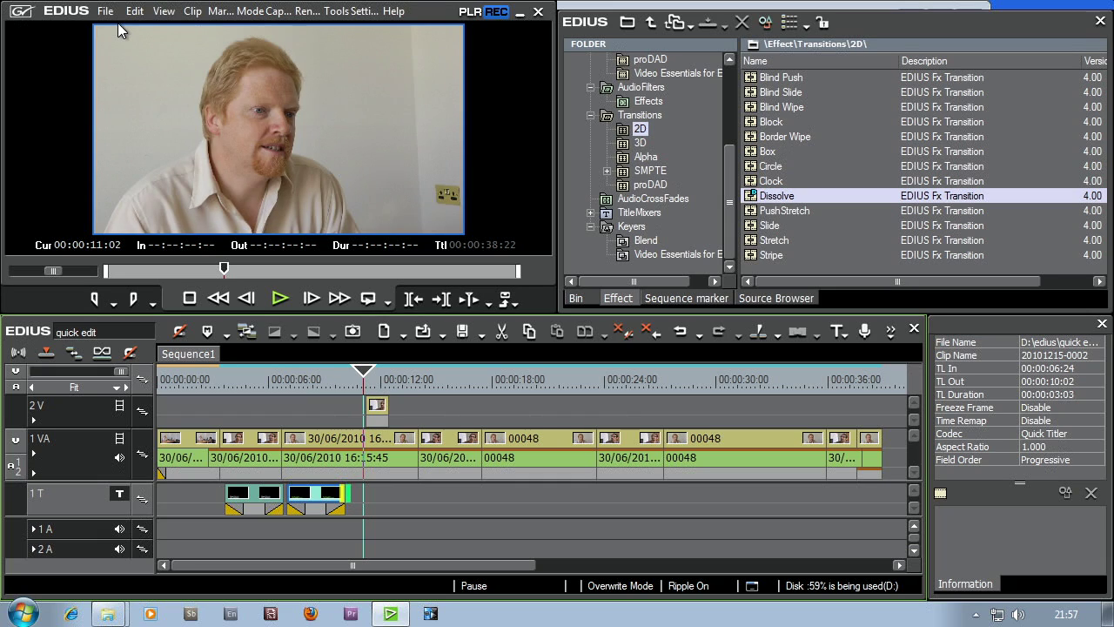
click(286, 390)
click(94, 299)
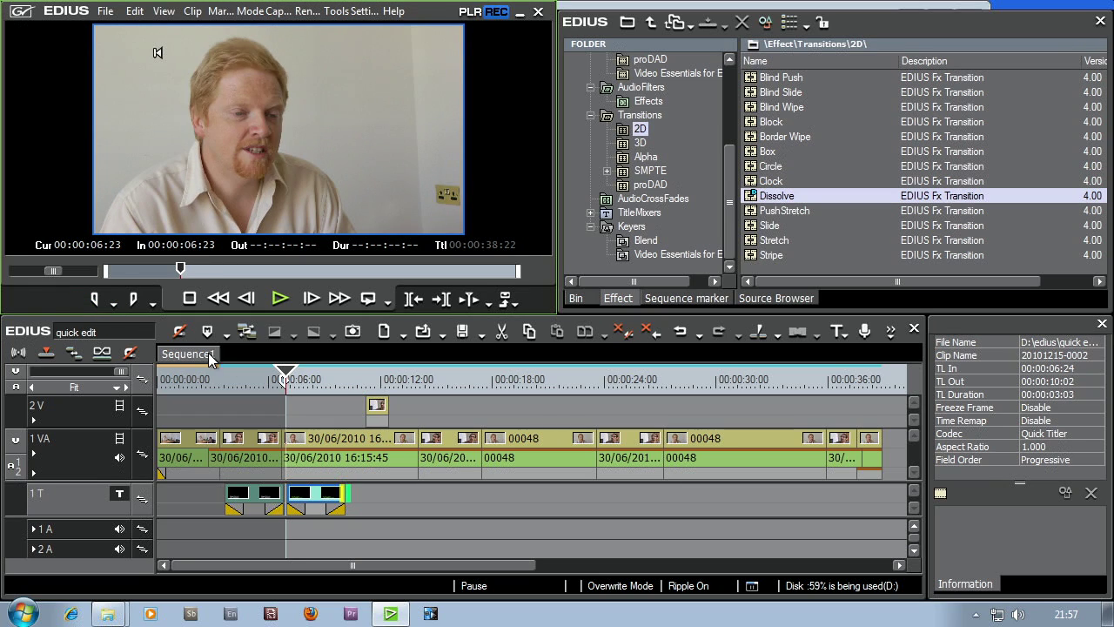
click(349, 383)
click(132, 300)
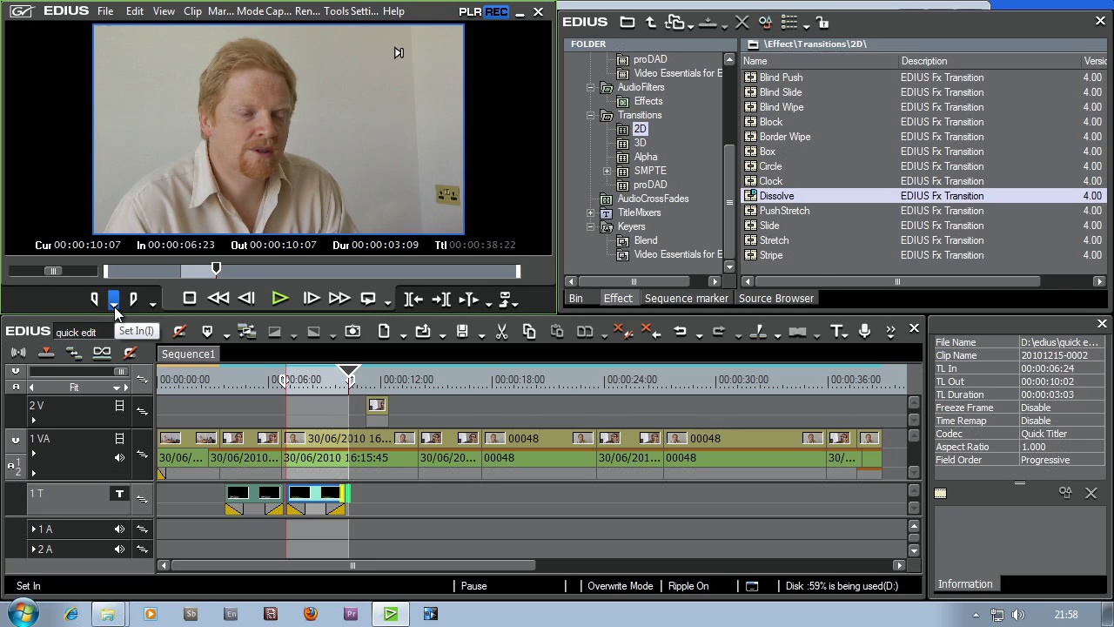
click(114, 306)
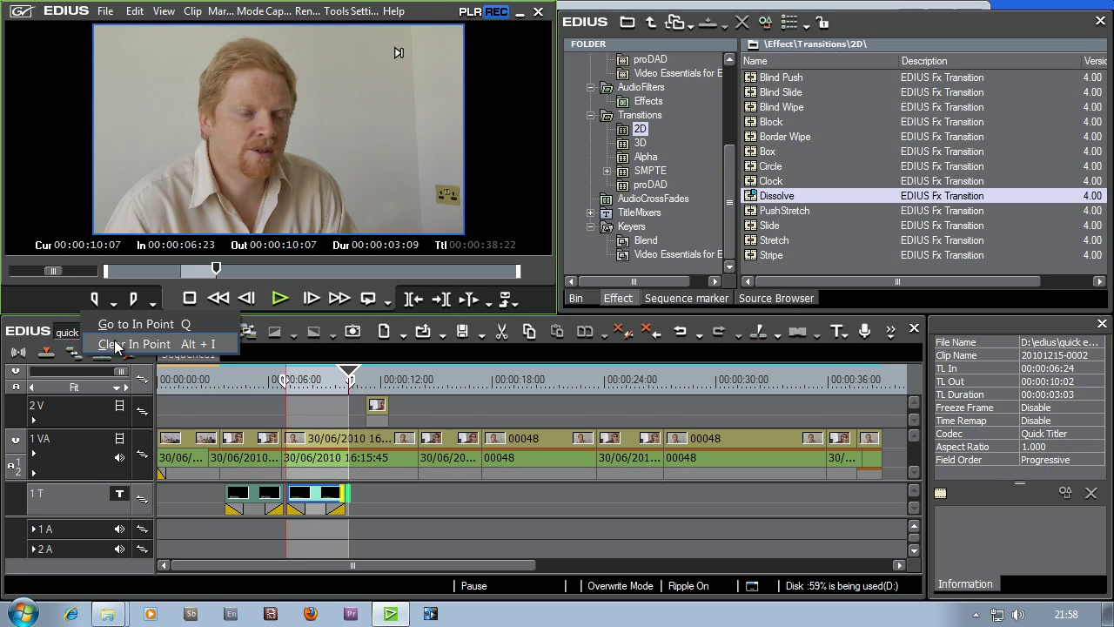
click(114, 345)
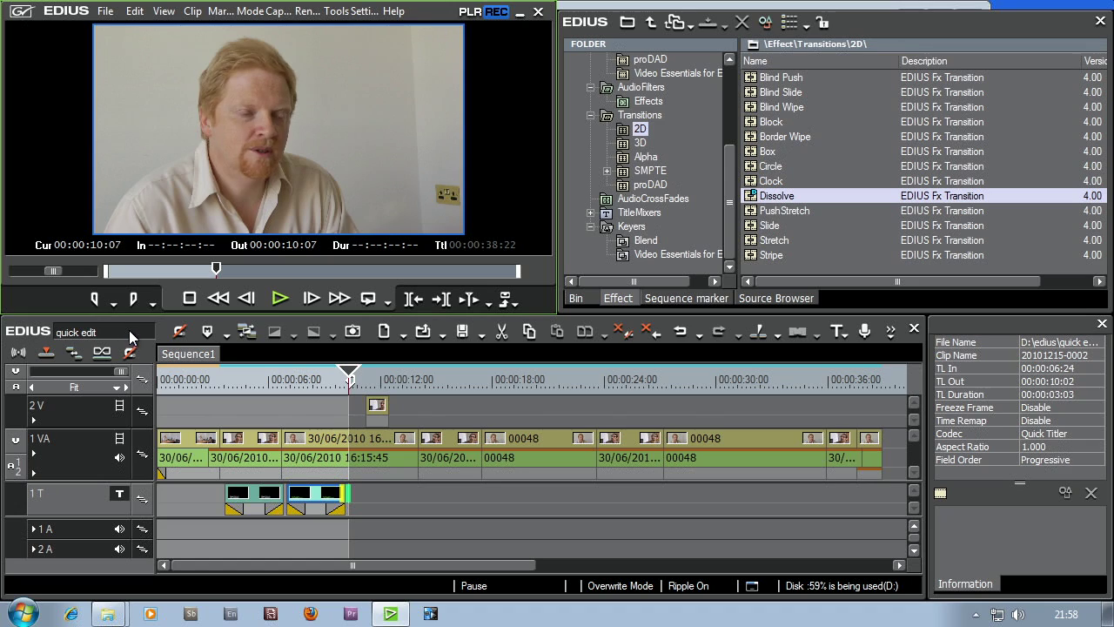
click(153, 304)
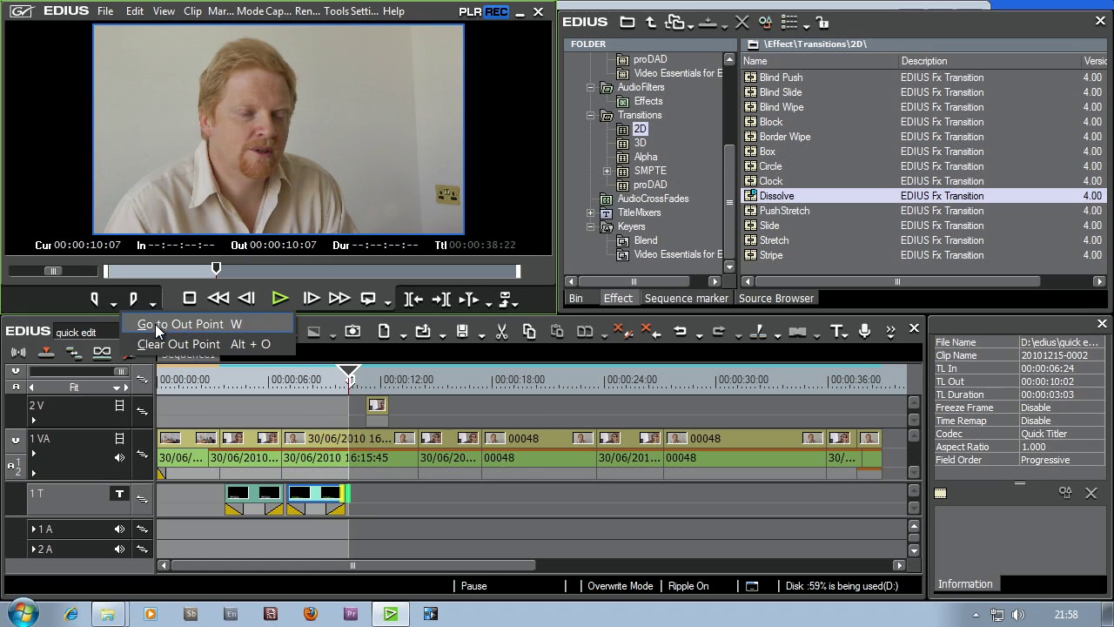
click(160, 345)
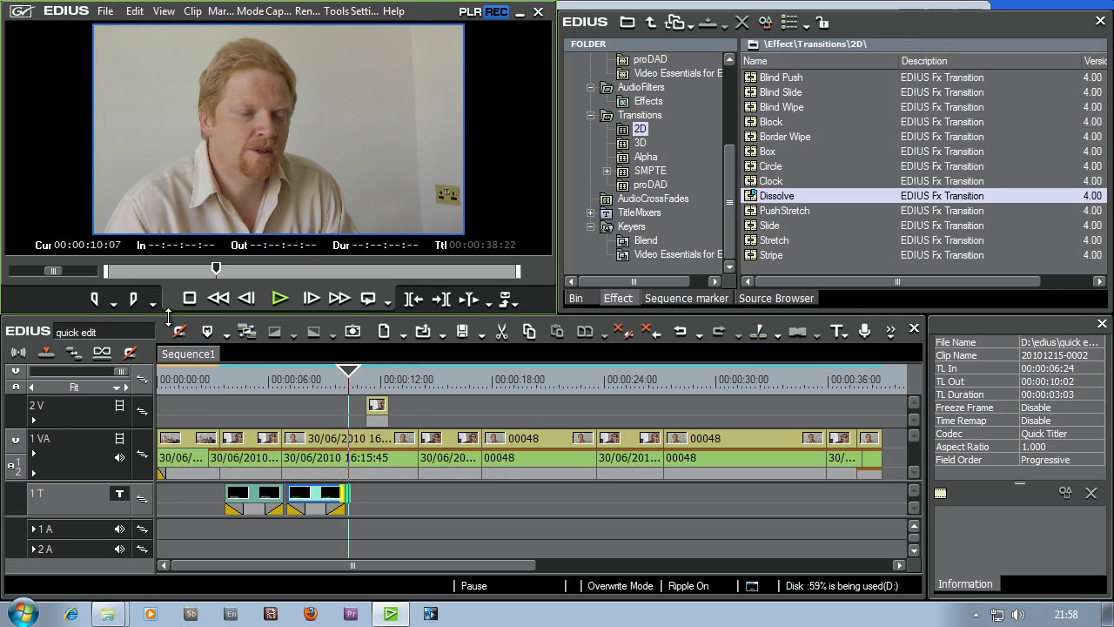
click(283, 382)
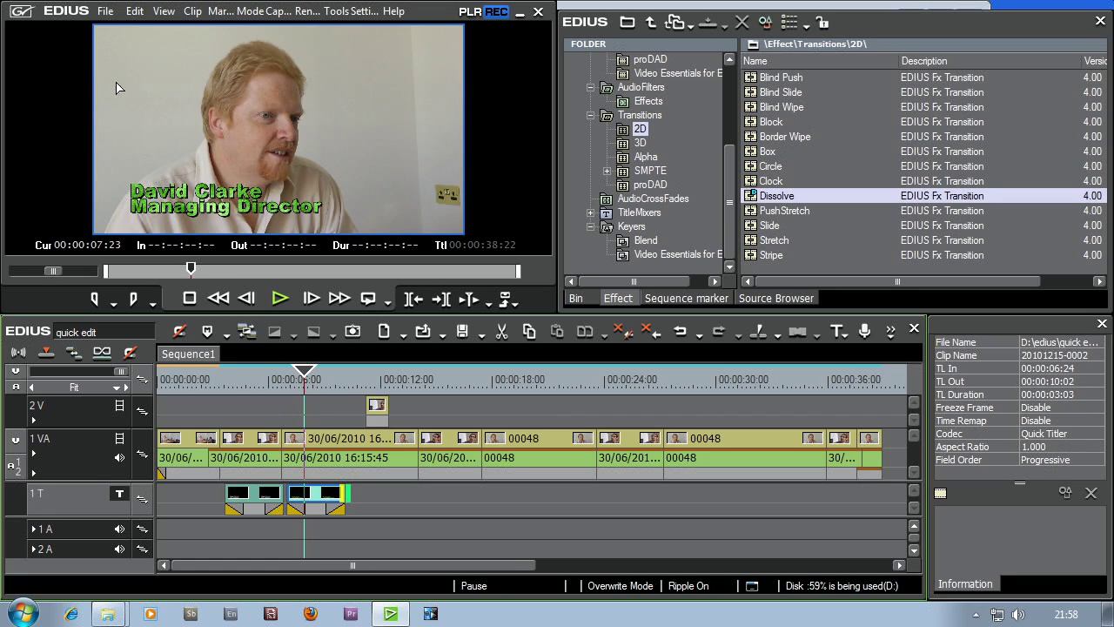
Step: Open Burn to disc from the File > Export menu
click(106, 14)
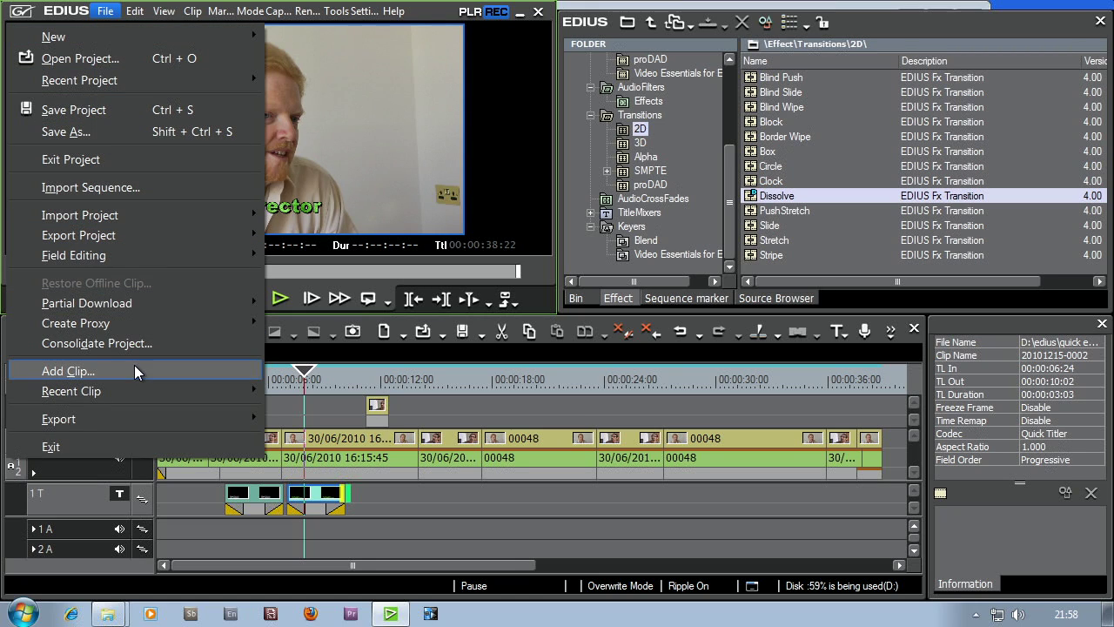
mouse_move(112, 414)
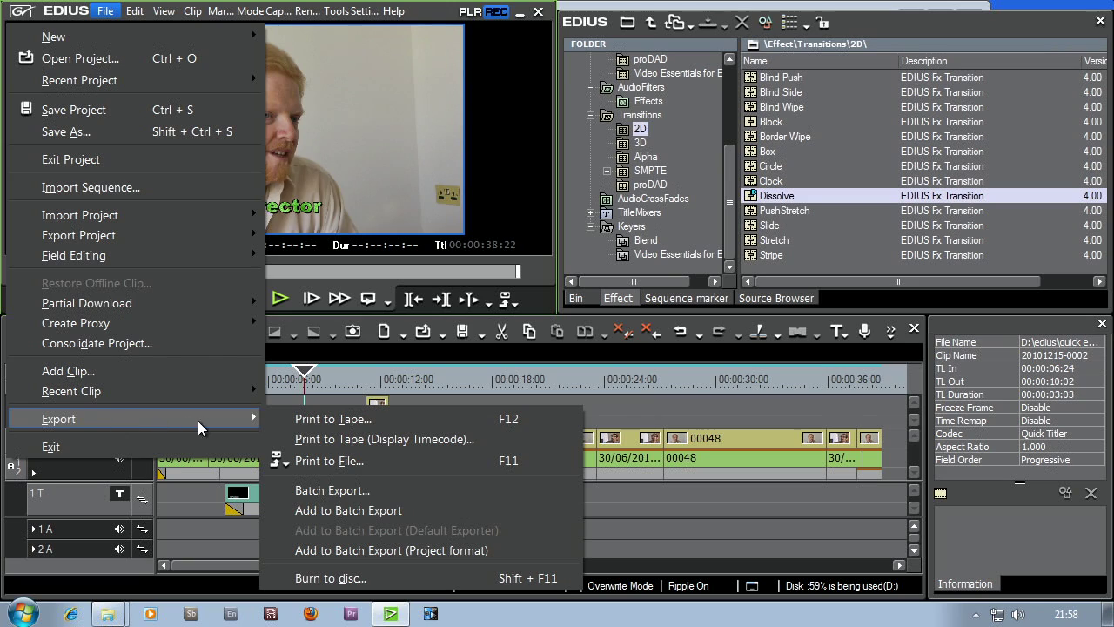
click(374, 580)
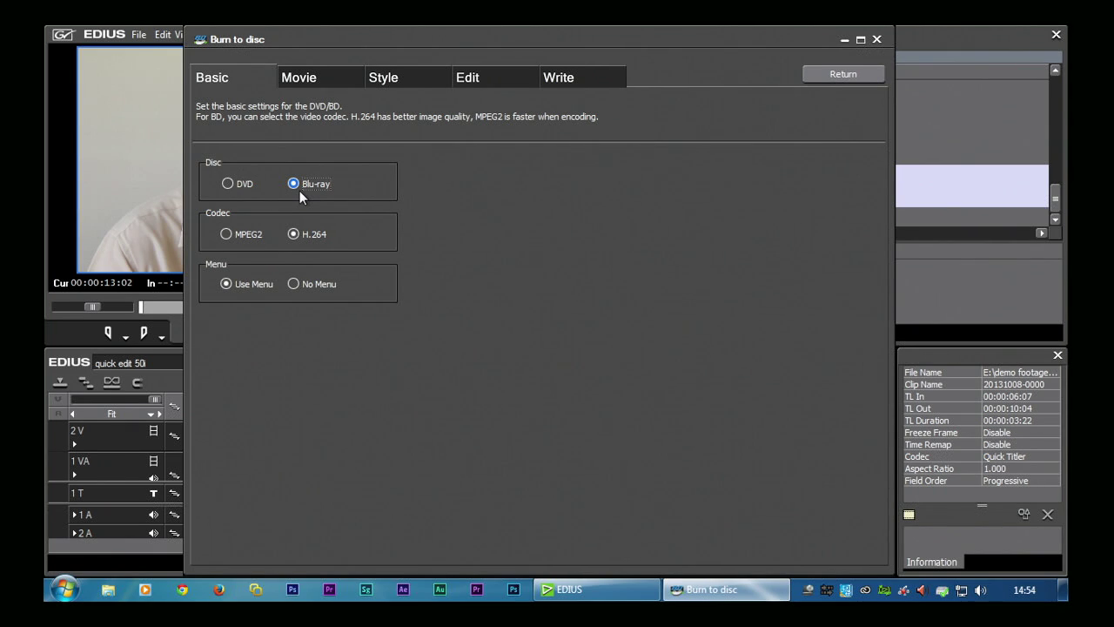
Step: Select DVD as the disc type on the Basic tab
click(228, 184)
Step: Toggle the disc between DVD and Blu-ray and the codec to MPEG2, ending on Blu-ray with H.264
click(303, 185)
click(234, 184)
click(296, 183)
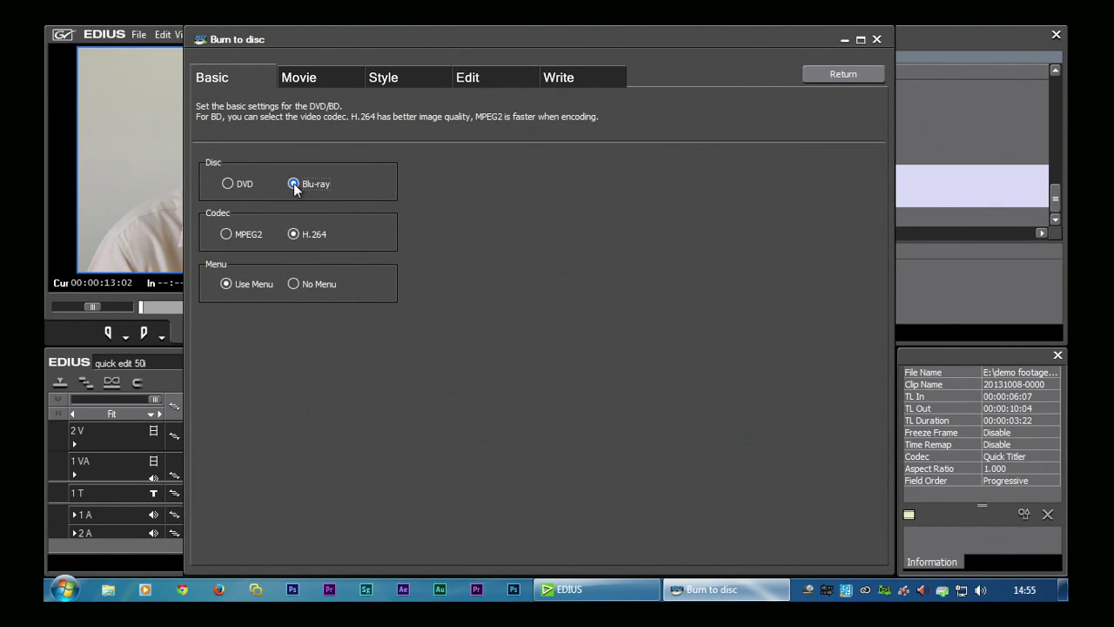
click(227, 235)
click(294, 235)
Step: Set the disc menu option to No Menu, keeping Blu-ray and H.264
click(294, 284)
click(242, 286)
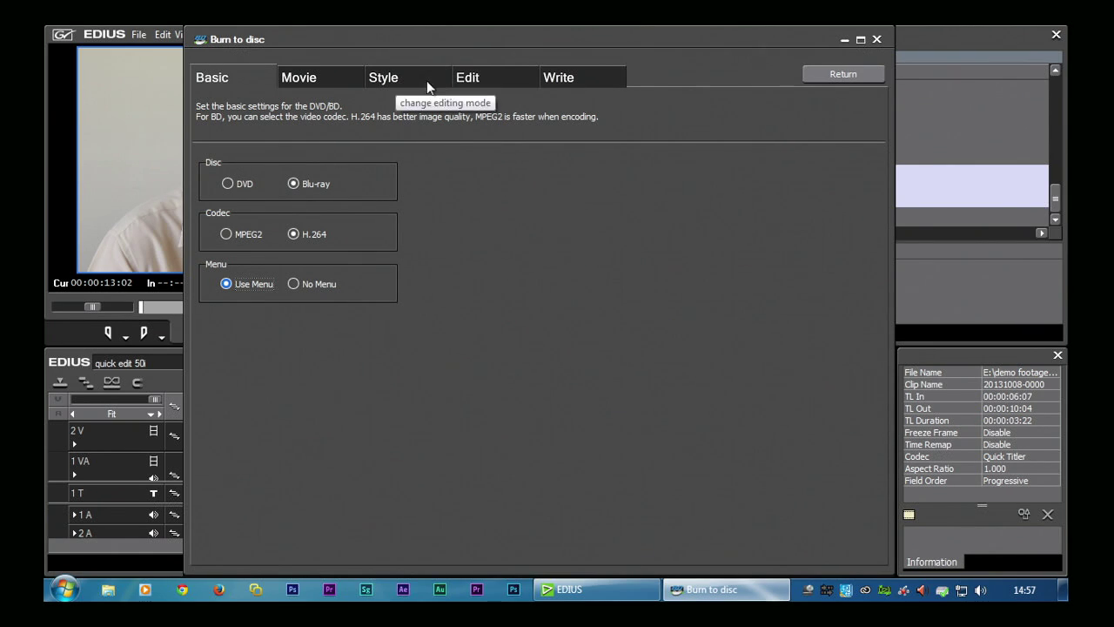
click(301, 285)
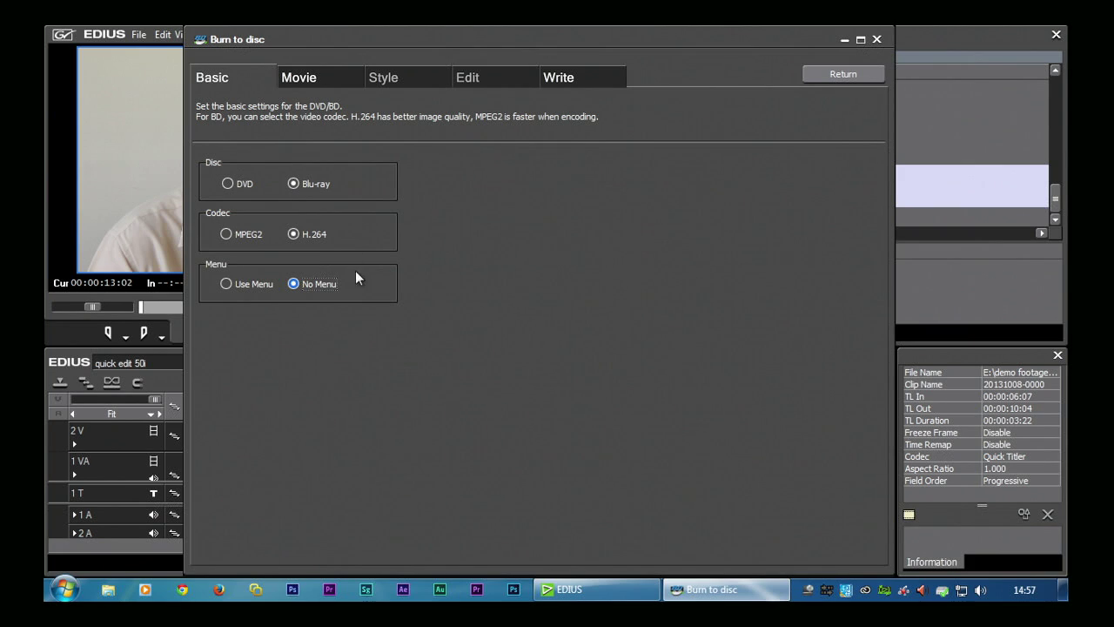
click(316, 80)
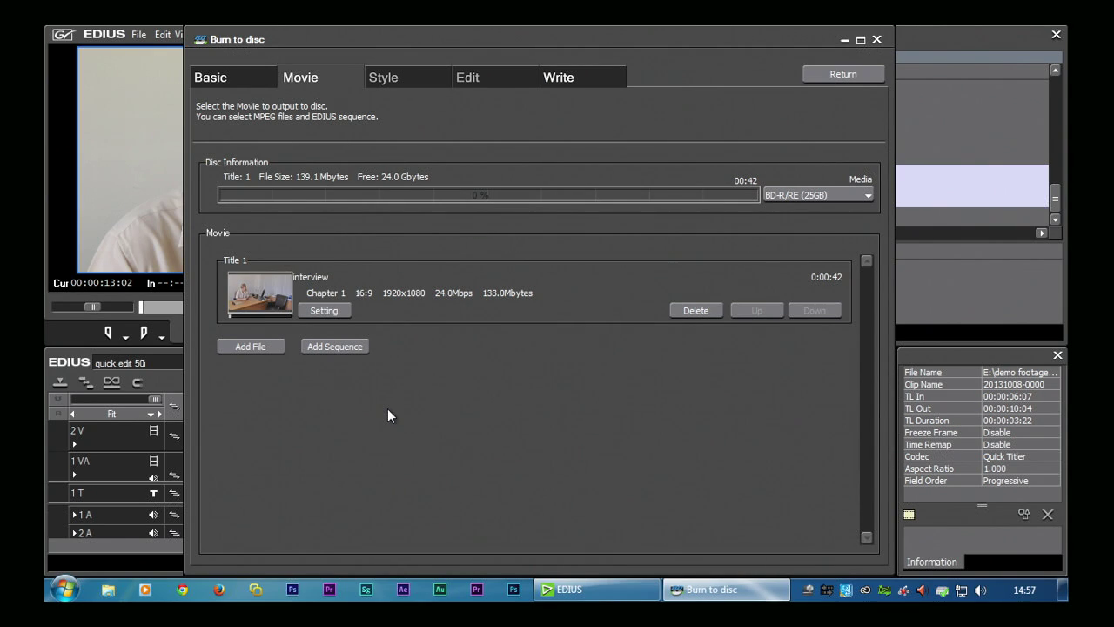
click(331, 348)
drag(1021, 239, 442, 178)
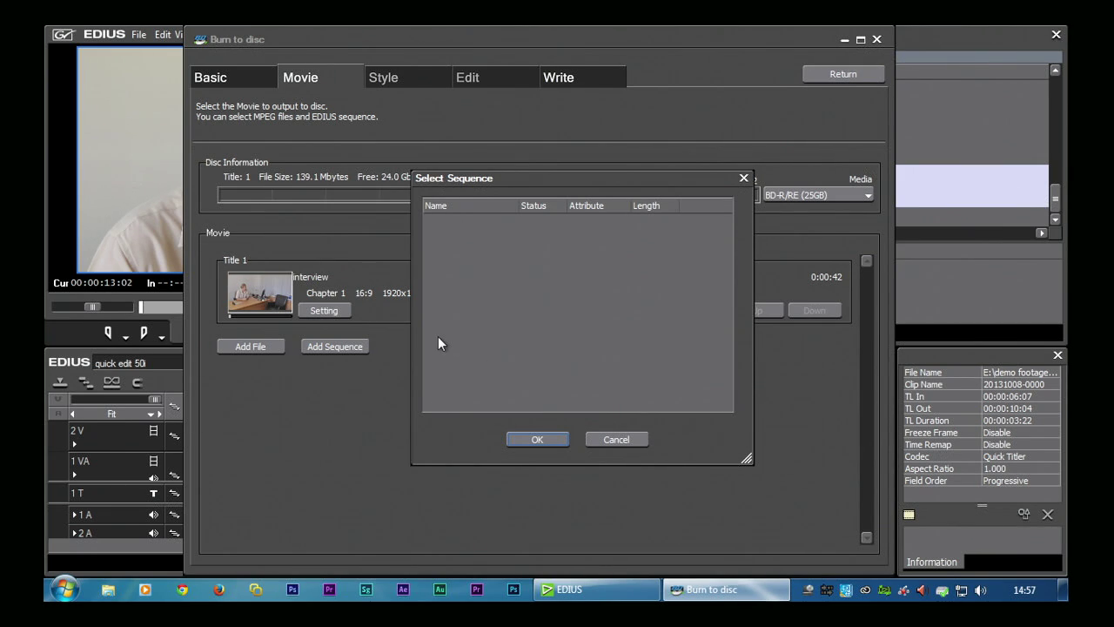
click(620, 438)
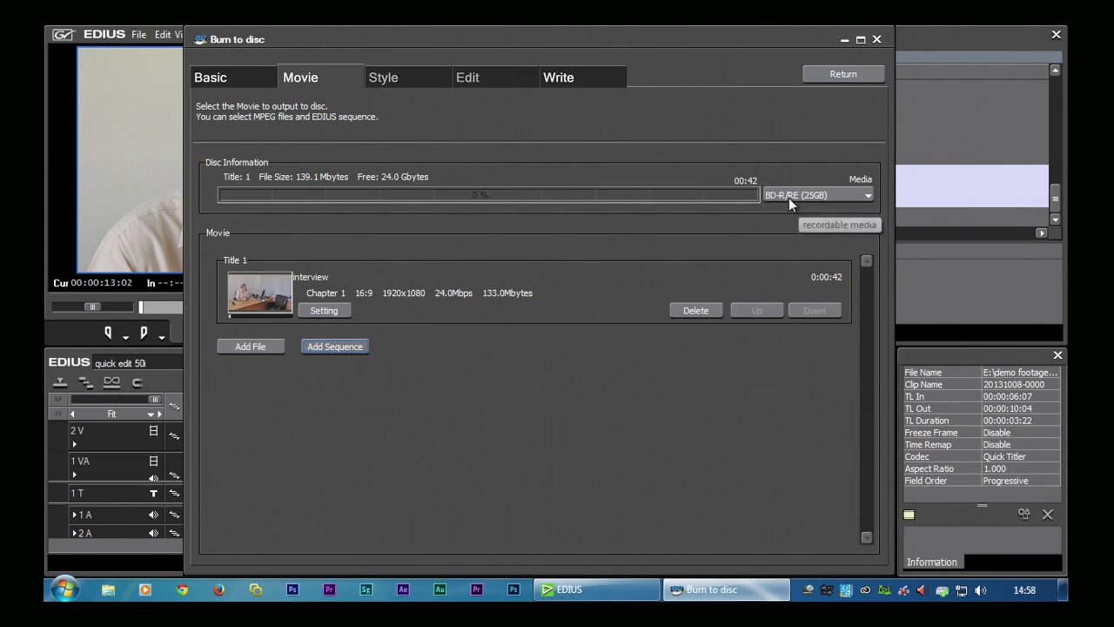
click(866, 193)
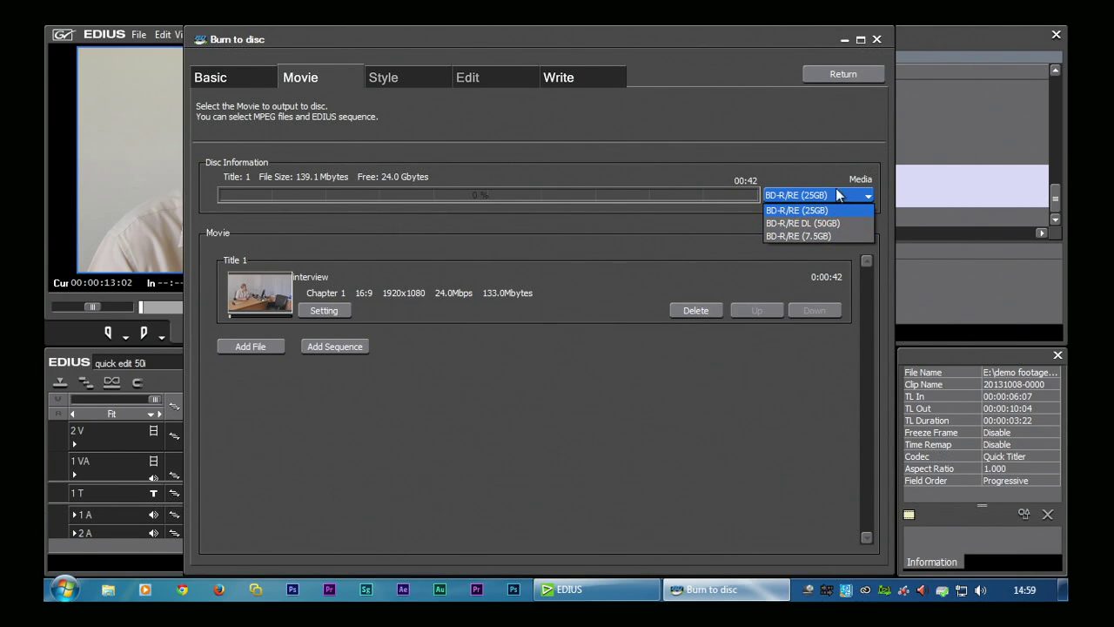
click(794, 209)
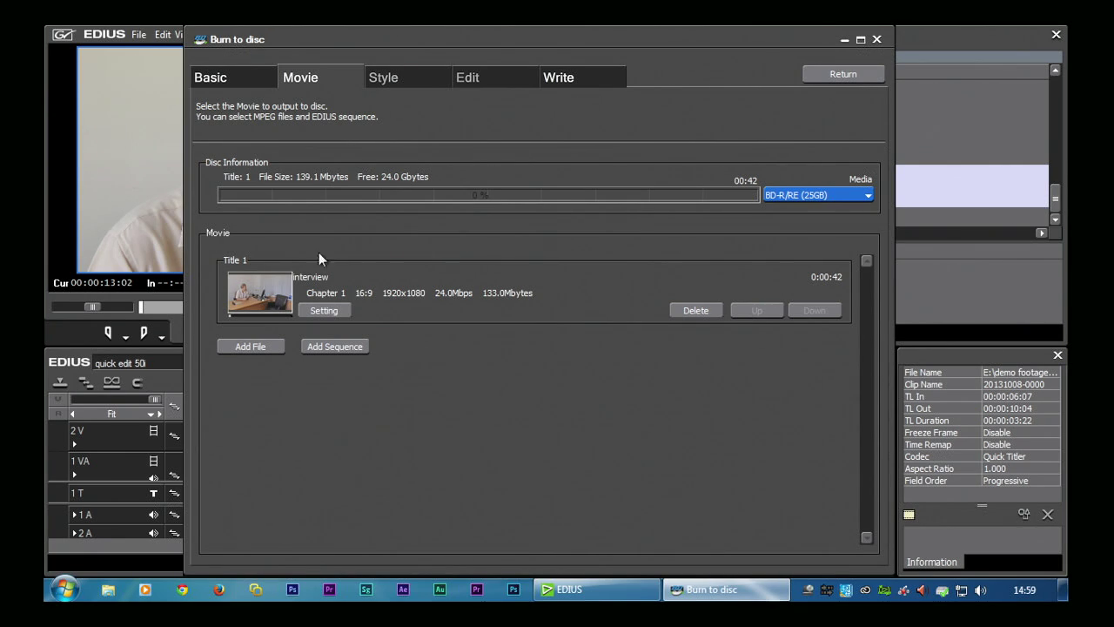
click(318, 315)
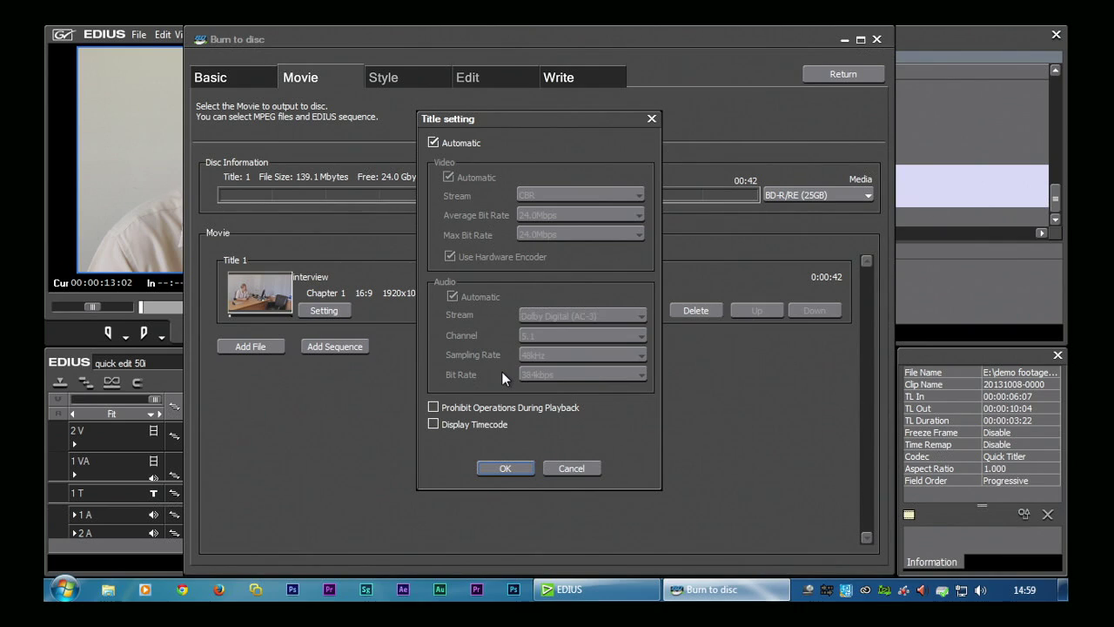
click(443, 144)
click(478, 296)
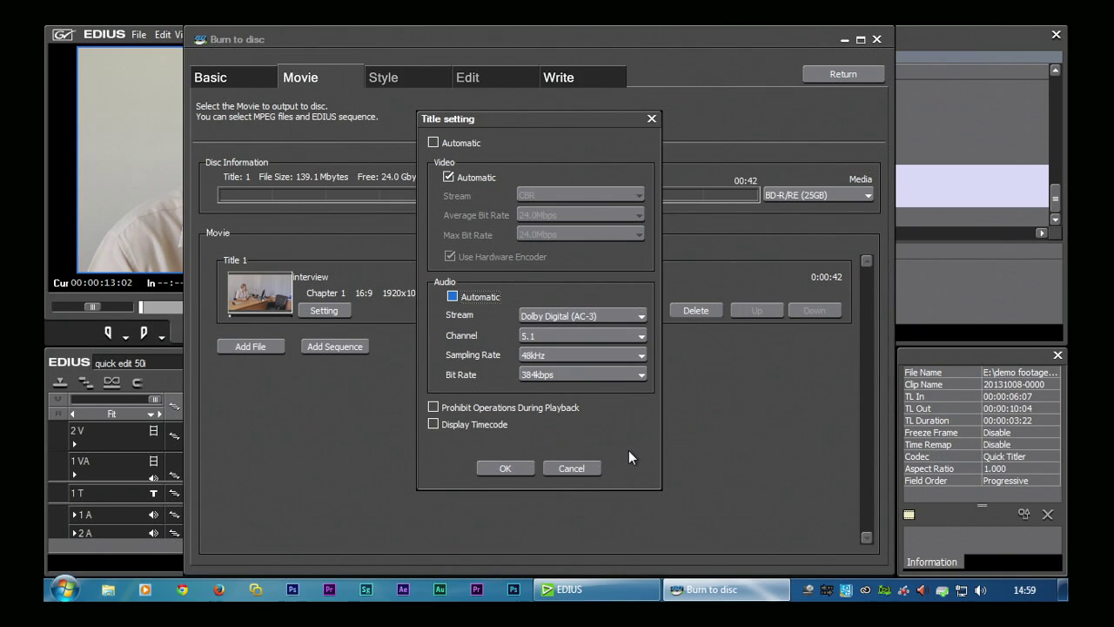
click(492, 298)
click(433, 143)
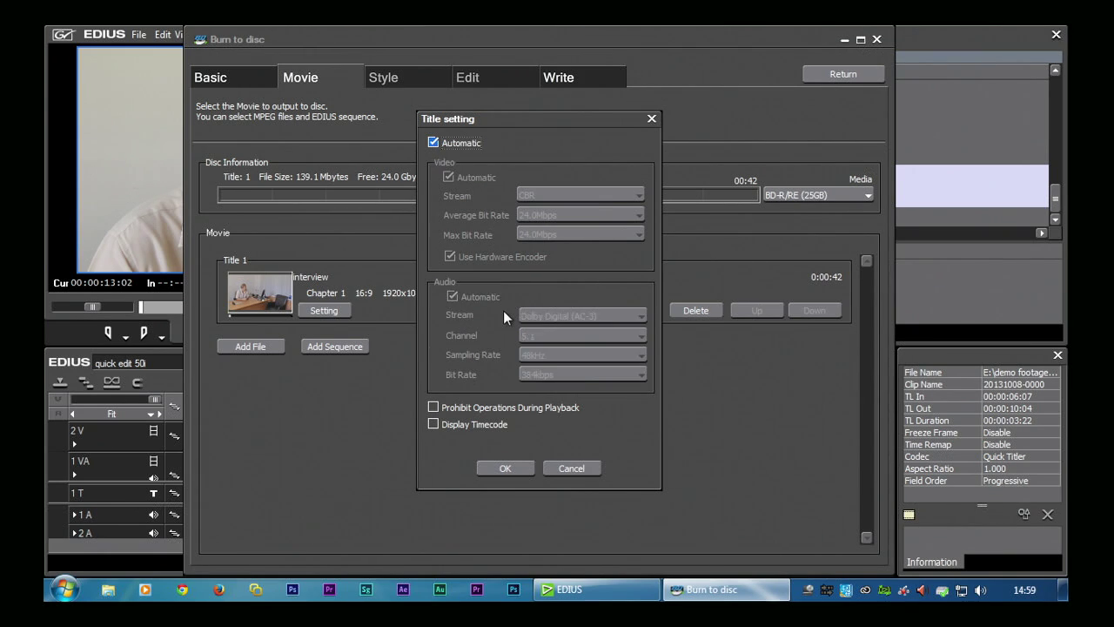
click(497, 469)
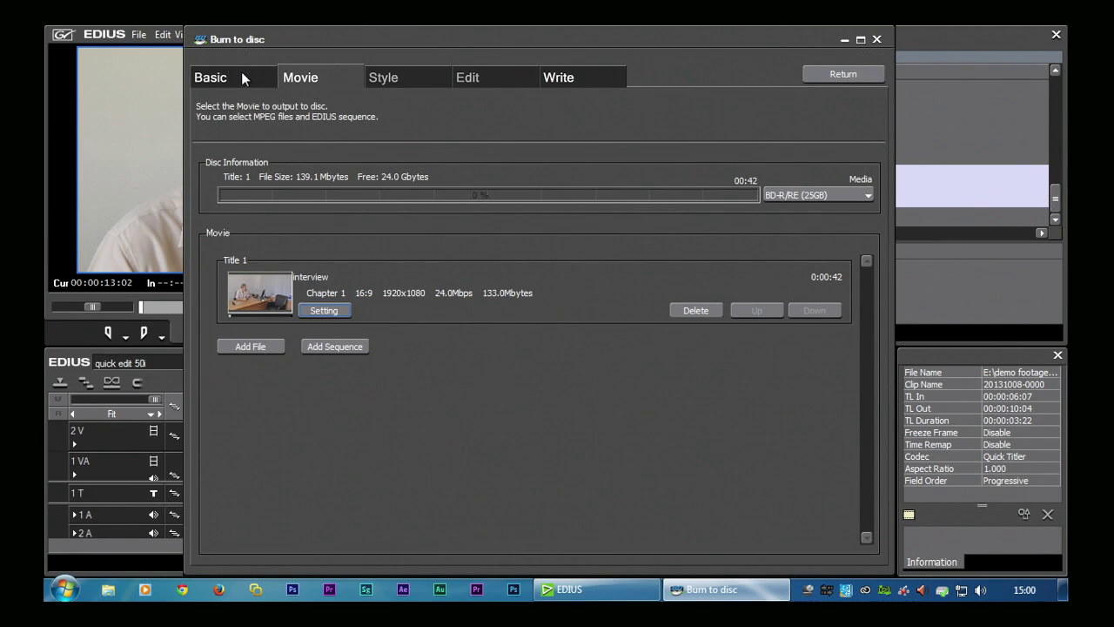
click(241, 78)
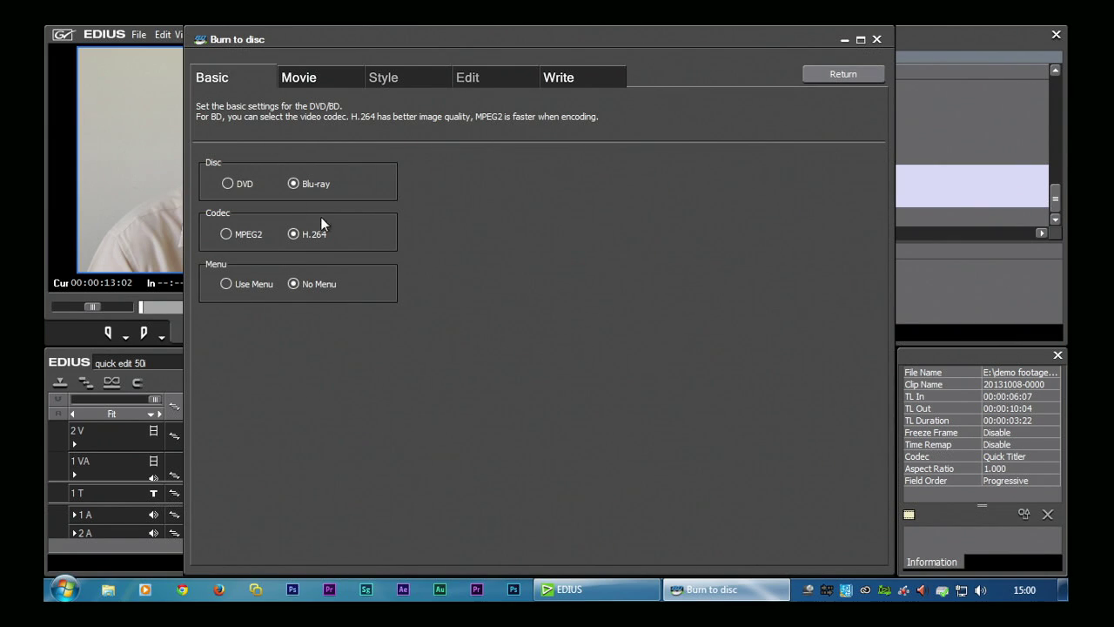
click(317, 76)
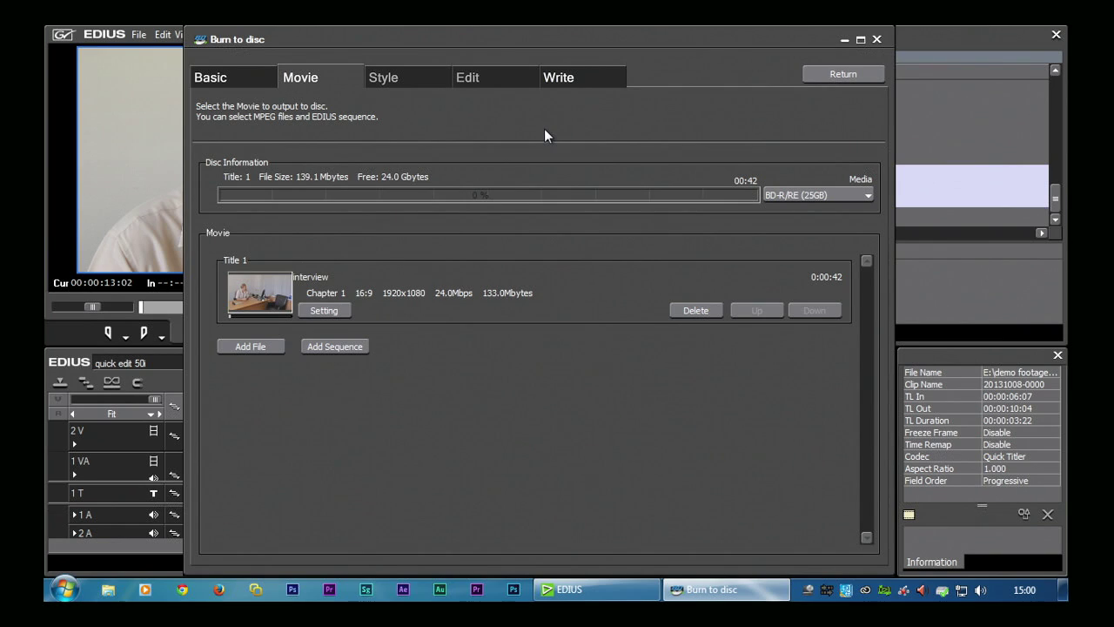
Step: Go to the Write stage and select the VIDEO volume label text
click(564, 87)
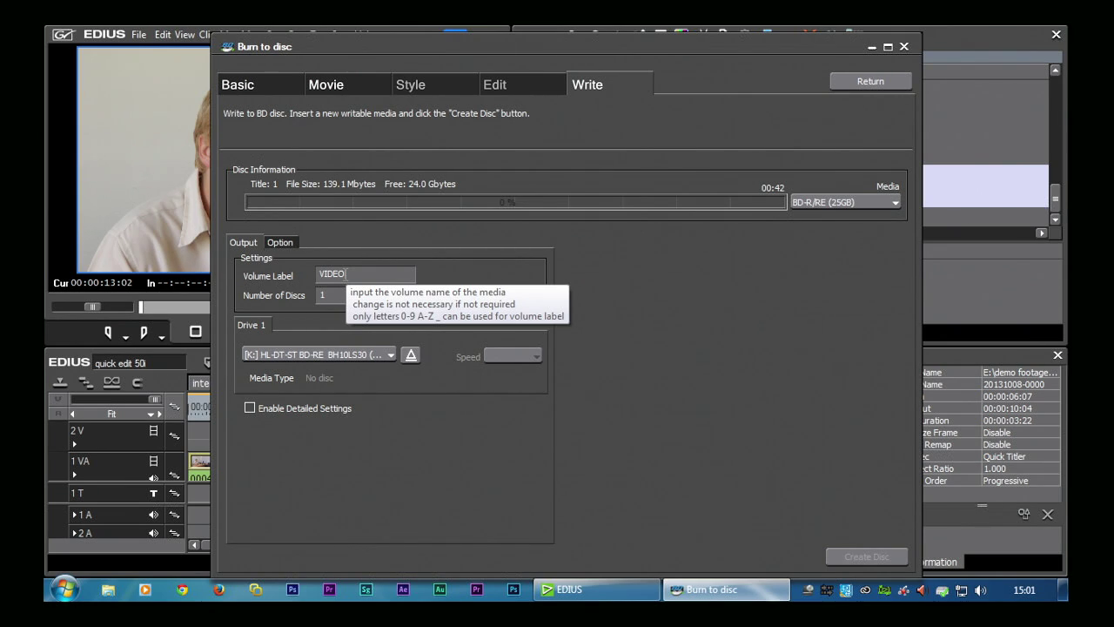
drag(355, 279, 271, 275)
click(360, 275)
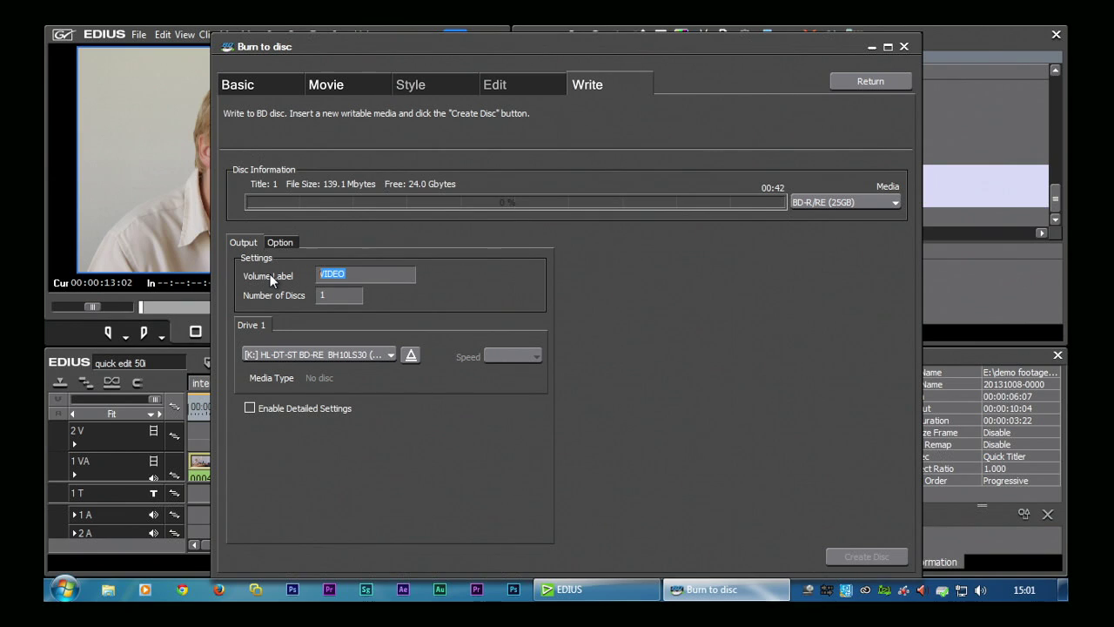
text(video)
mouse_move(332, 275)
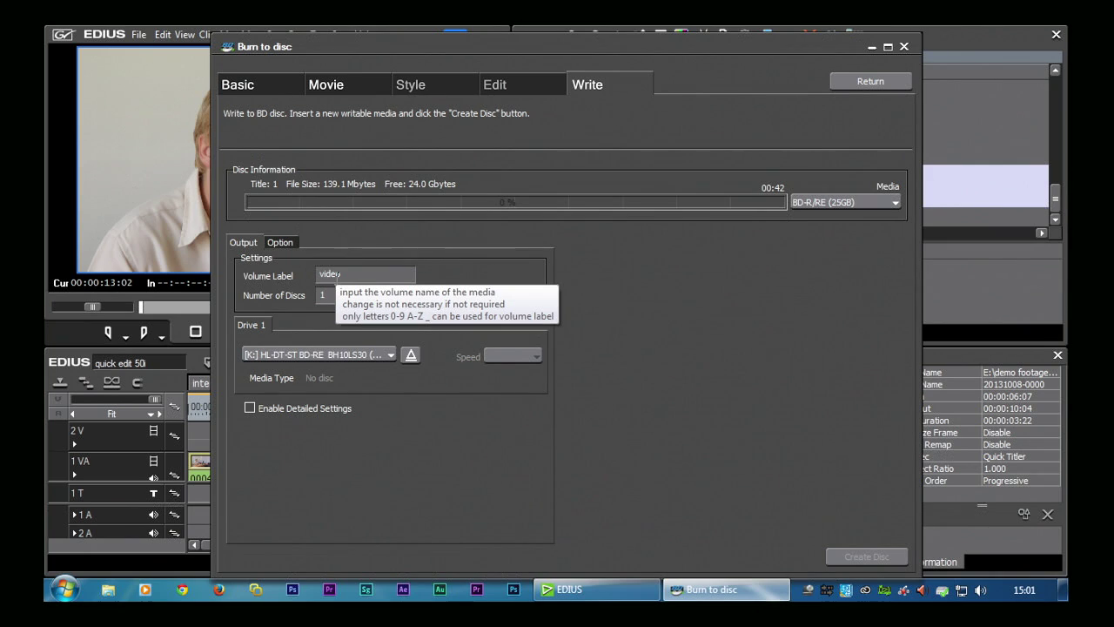
double_click(330, 273)
text(VIDEO)
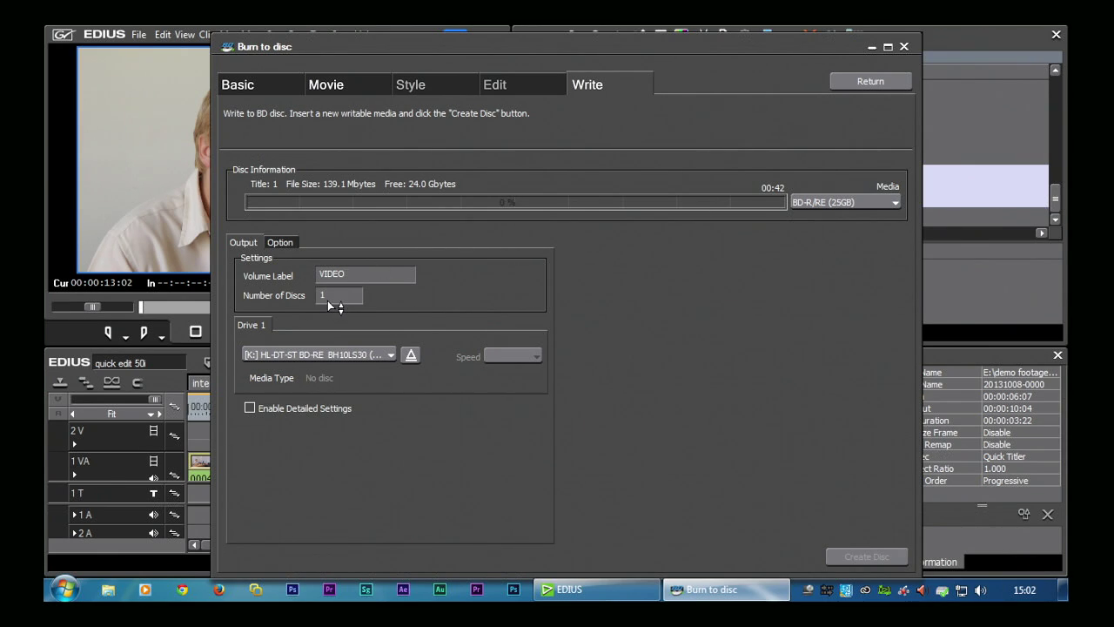
Step: Keep the existing recording drive and set the writing speed to 2.0 X
click(387, 356)
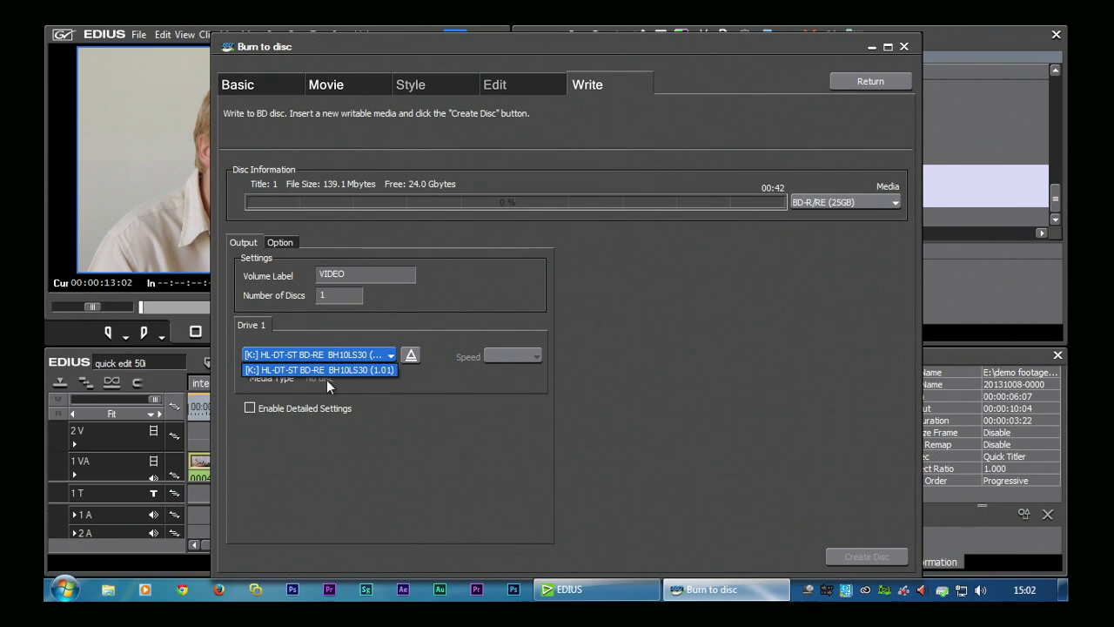
click(415, 372)
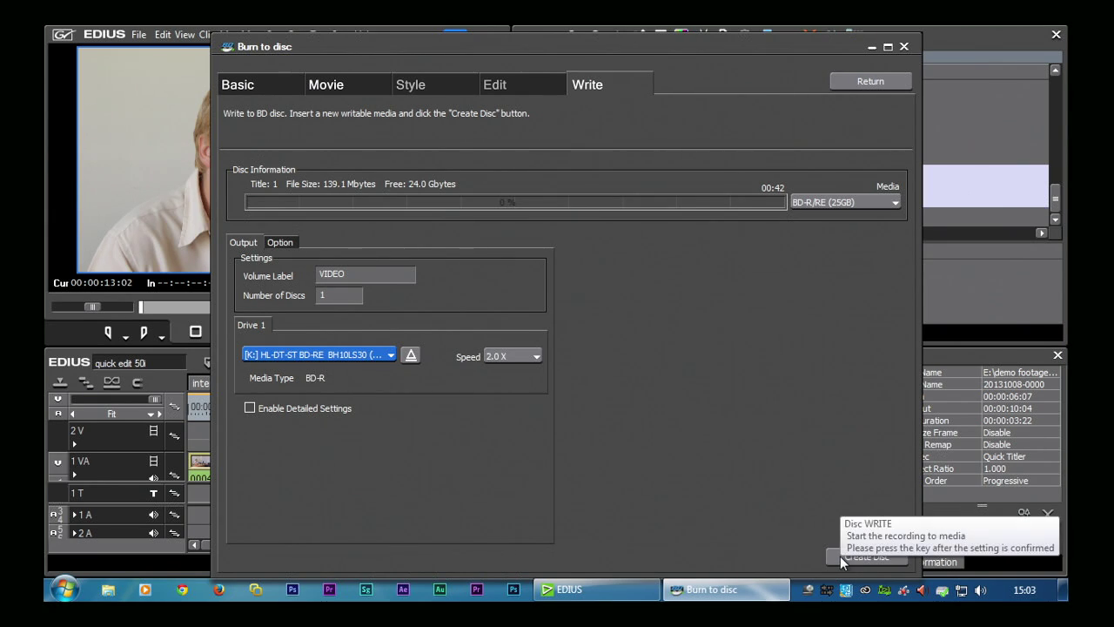
click(522, 356)
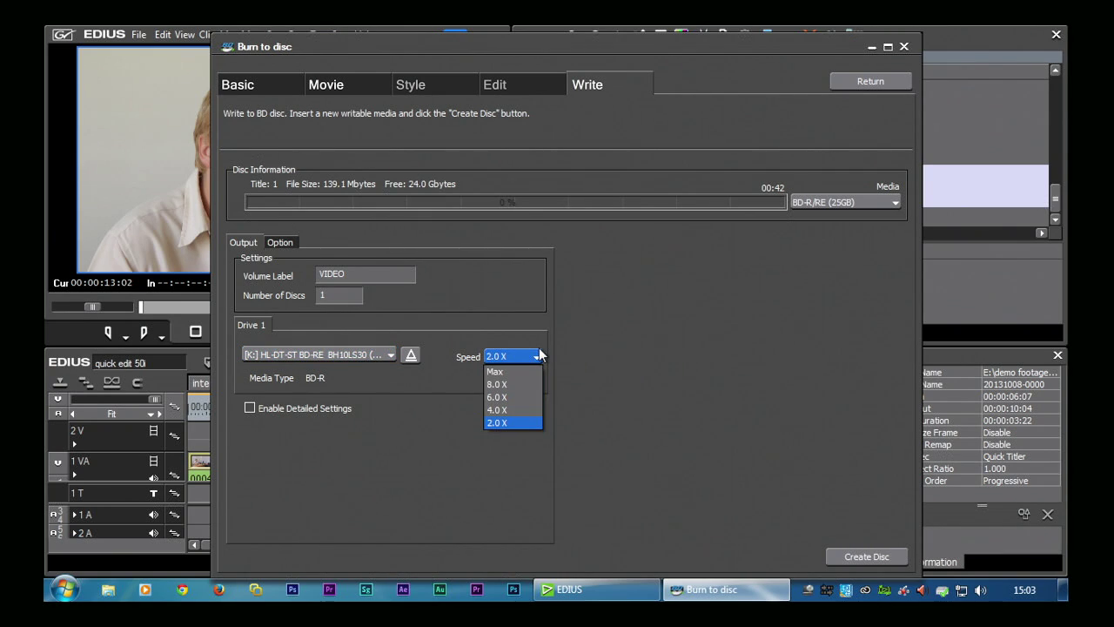
click(539, 355)
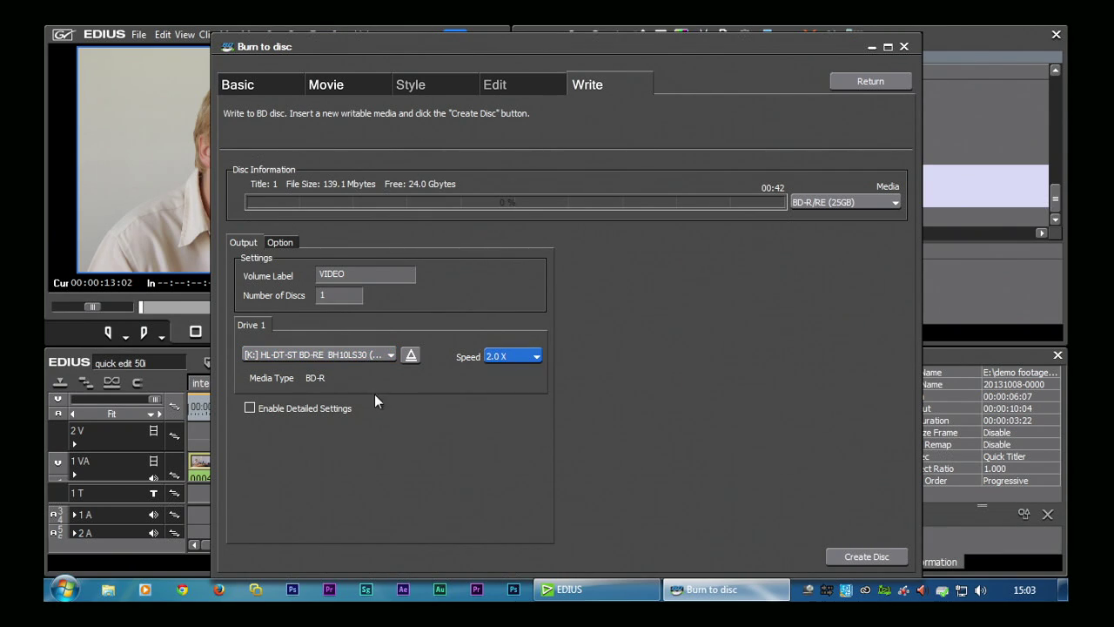
Step: On the Option tab, set playback to repeat from the first movie title after the last
click(274, 241)
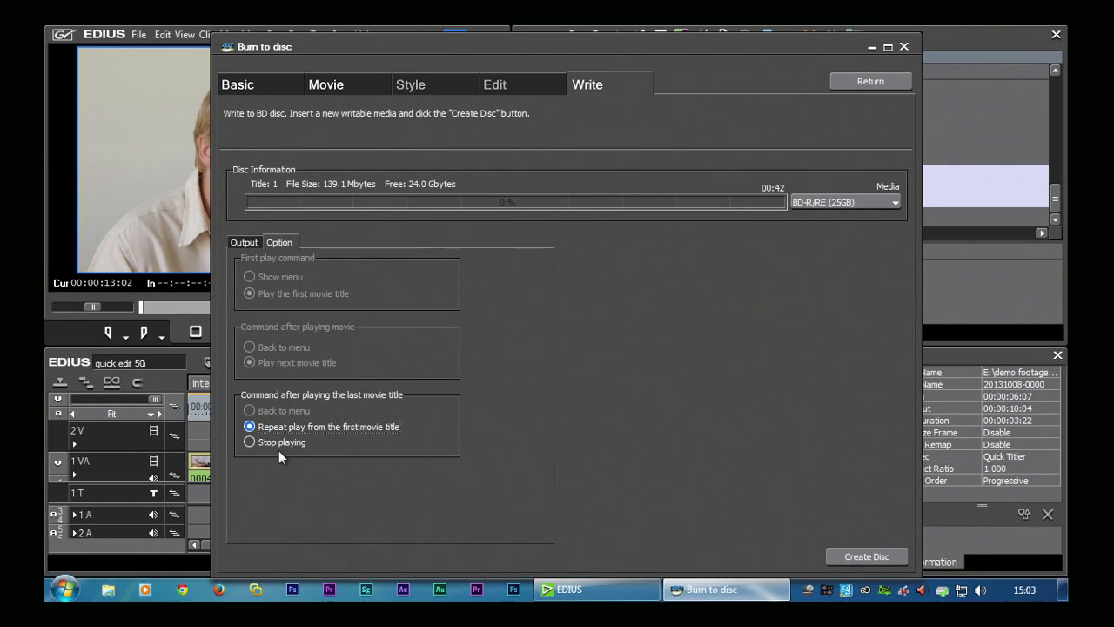
click(249, 441)
click(250, 427)
Step: Return to the Output tab and tick Enable Detailed Settings
click(244, 244)
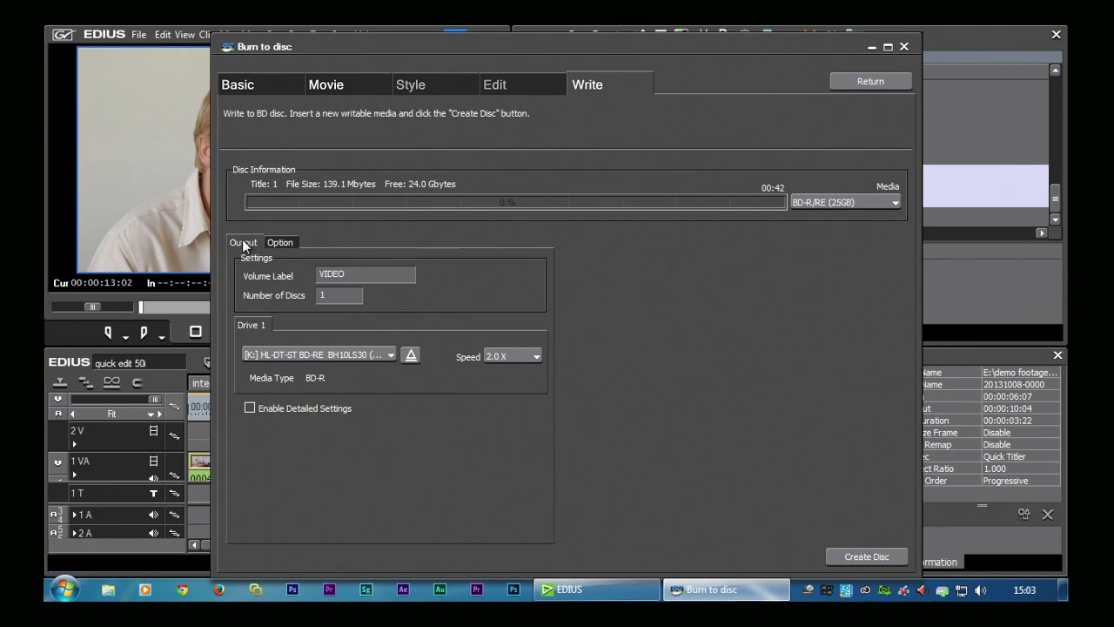
click(250, 409)
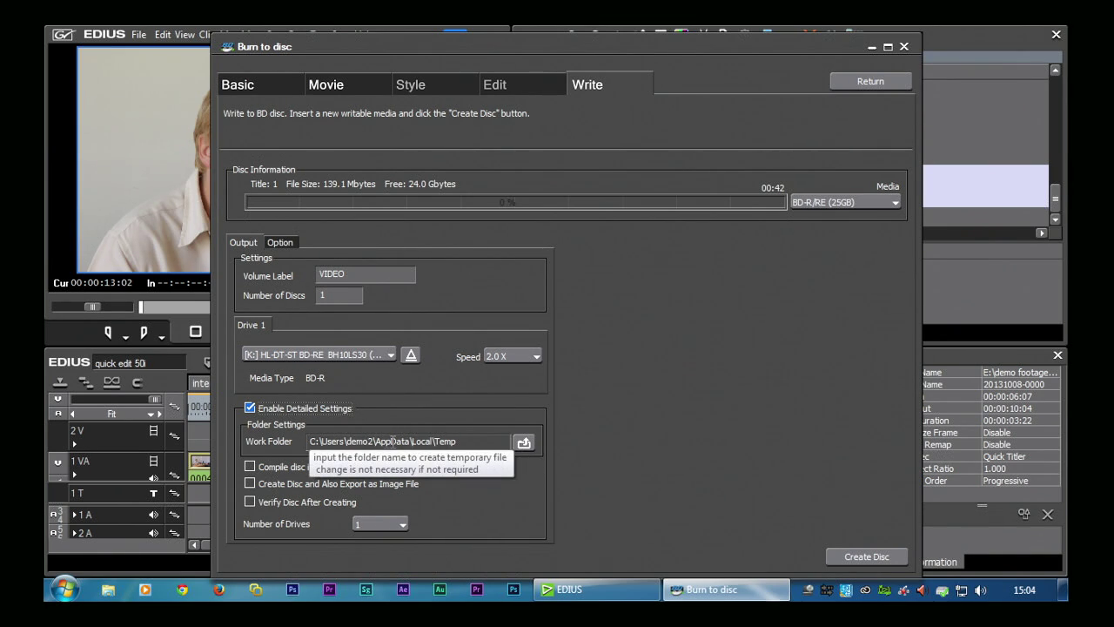
Step: Choose a new work folder on drive G, creating it as 'TEMOP', and accept it
click(523, 444)
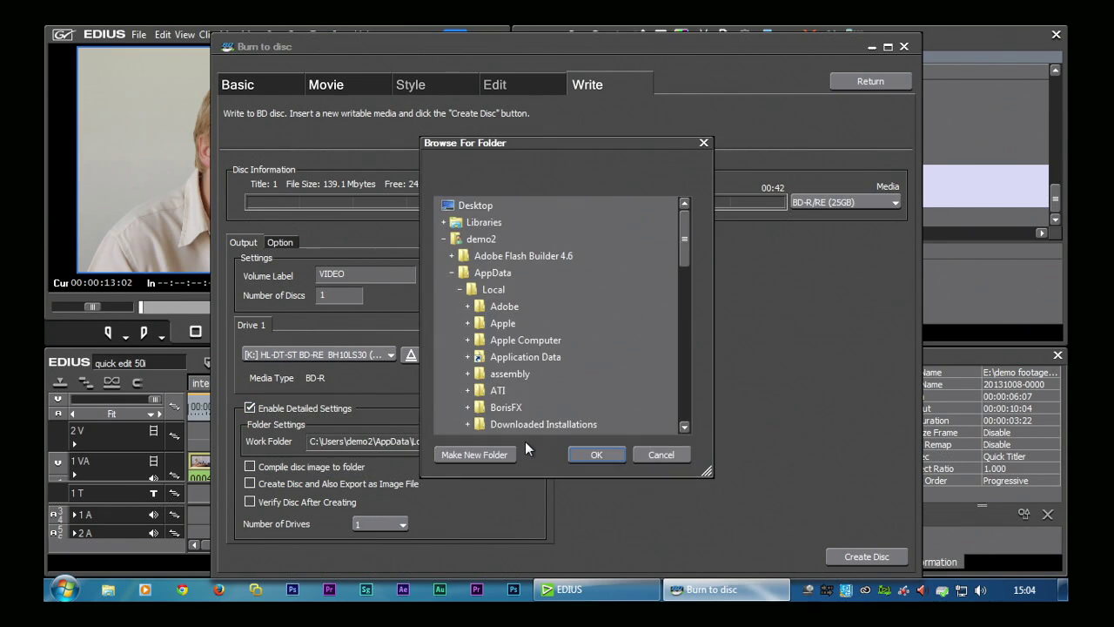
click(480, 238)
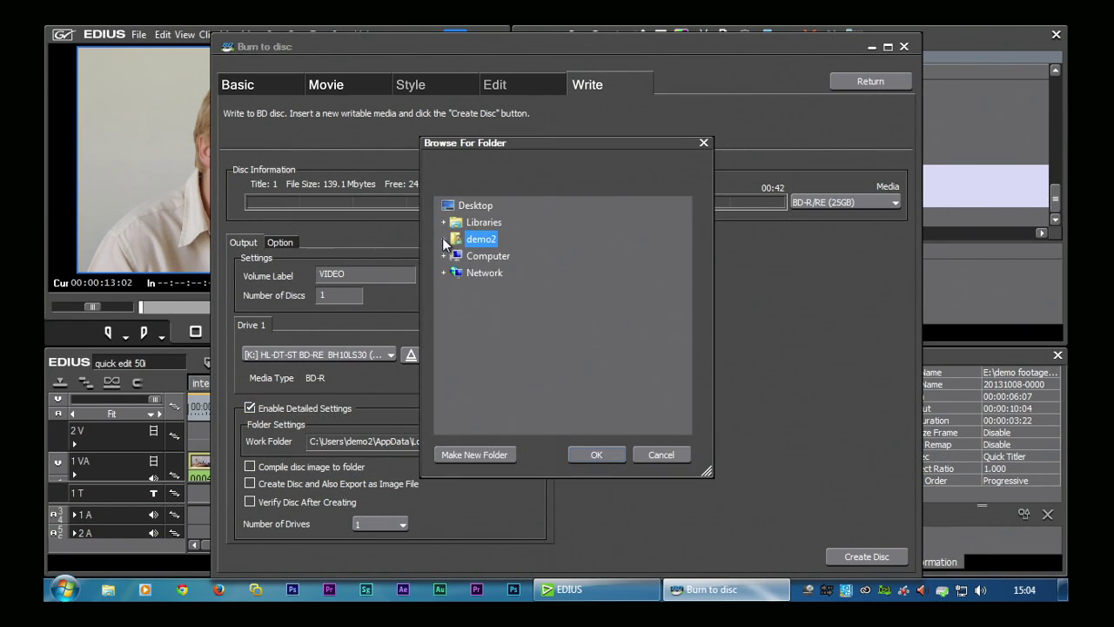
click(489, 255)
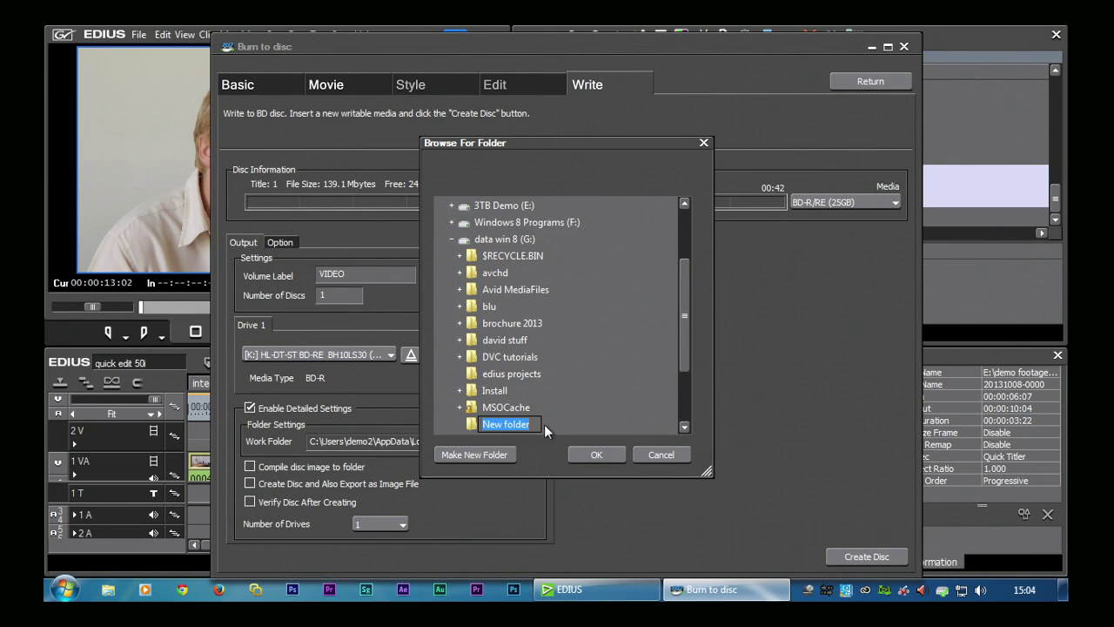
text(TEMOP DV)
key(Return)
click(579, 452)
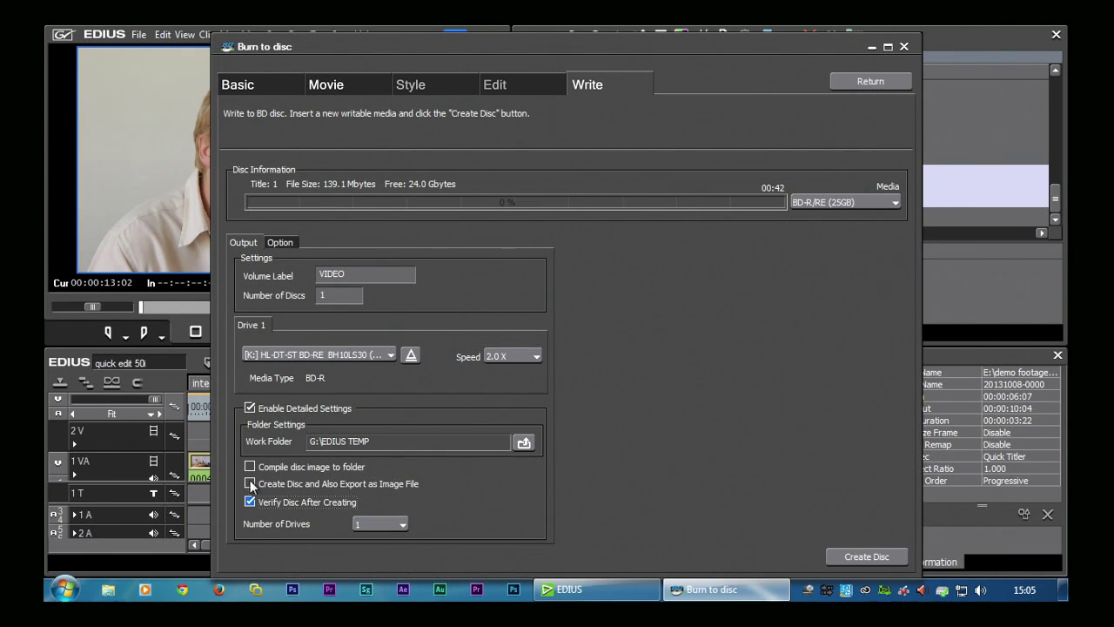
click(295, 505)
click(859, 559)
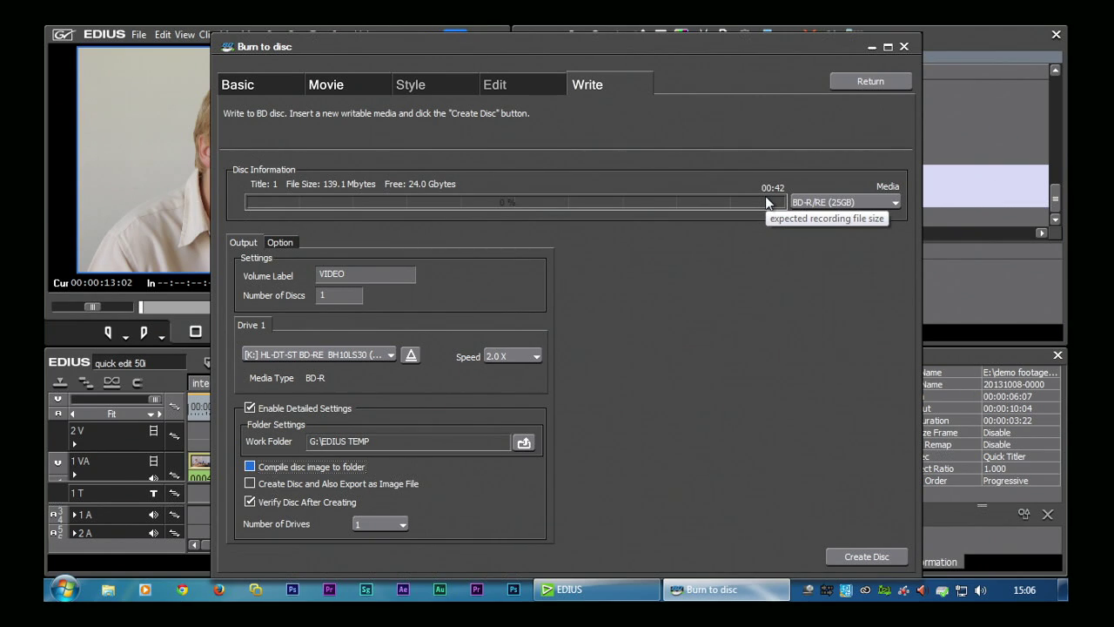
Step: Return Burn to disc to its Basic settings, showing Blu-ray, H.264 codec and No Menu
click(265, 85)
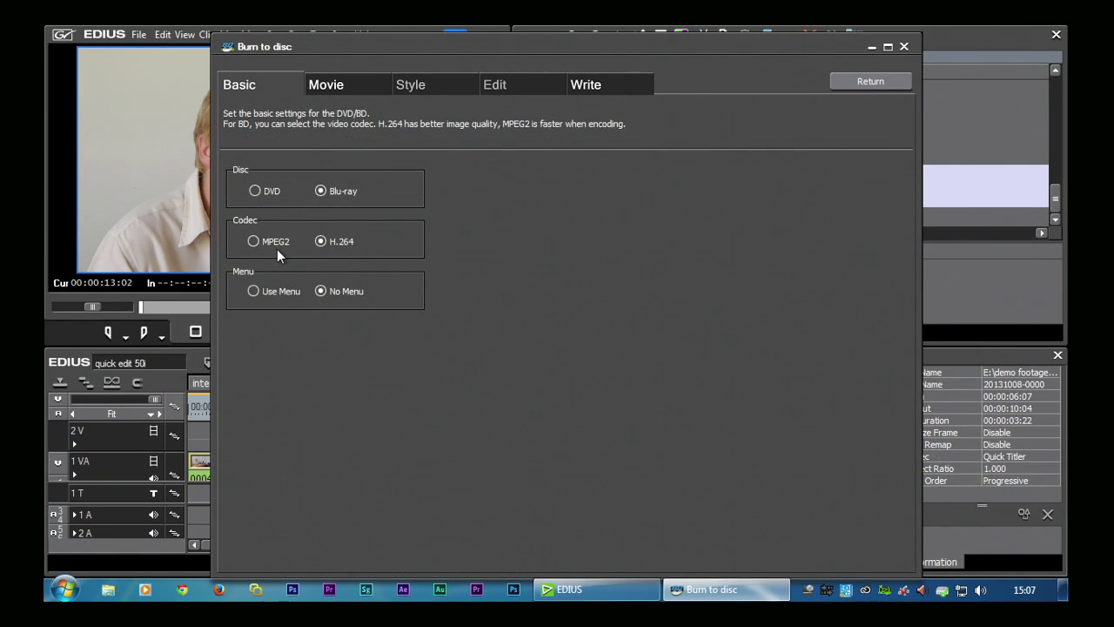
Step: Open the interview title's settings to check its automatic CBR 24.0Mbps video and AC-3 5.1 audio
click(333, 84)
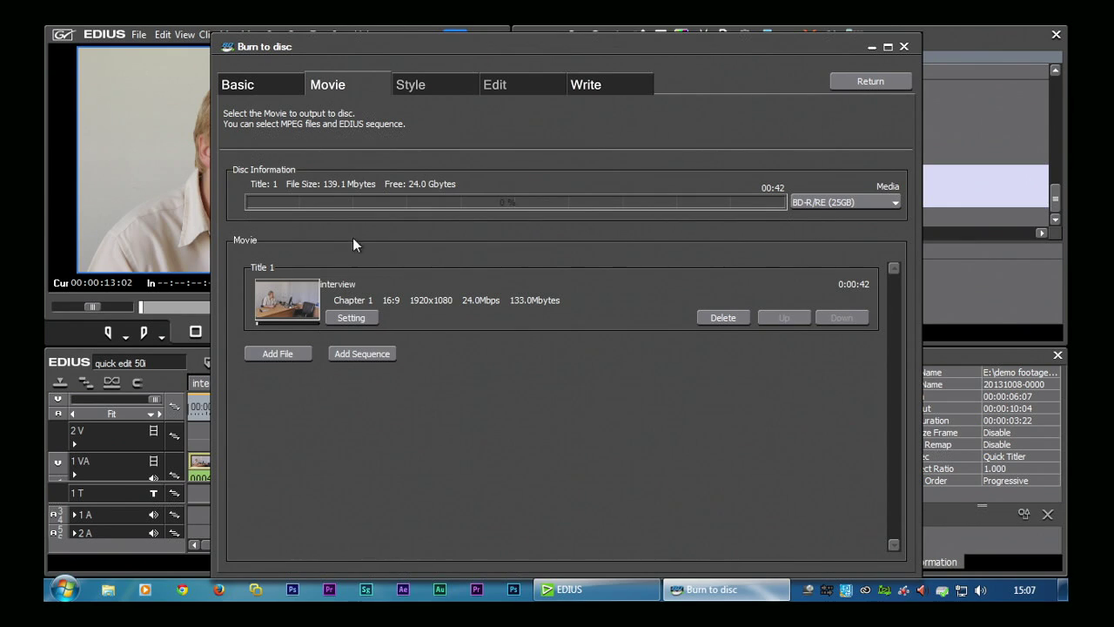
click(349, 318)
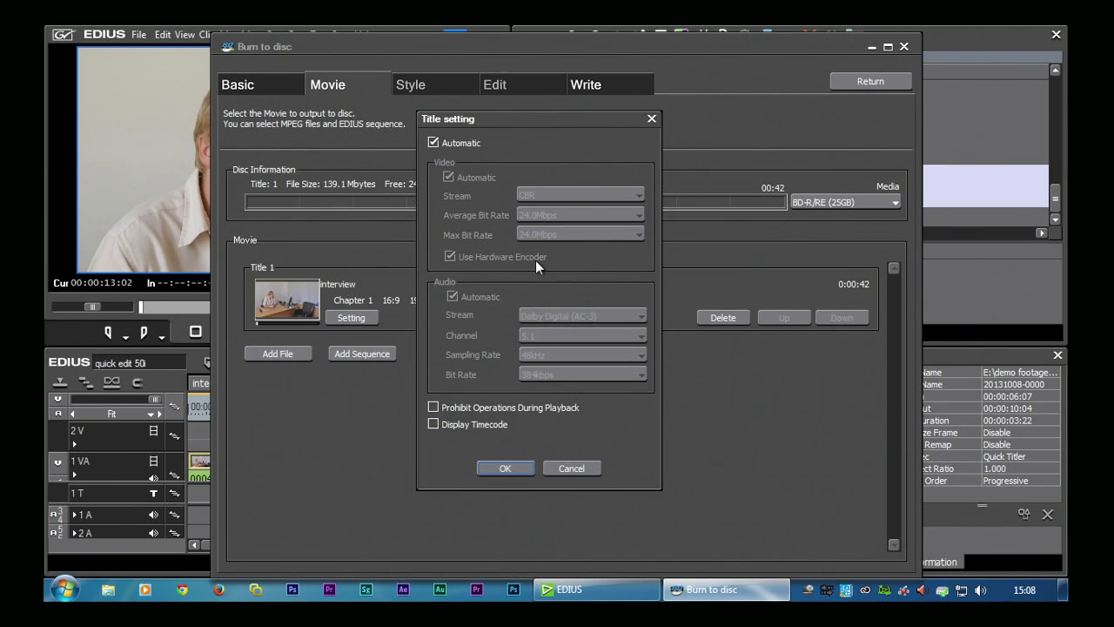
Step: Accept the title settings unchanged, then save the disc setup and return to the EDIUS timeline
click(503, 469)
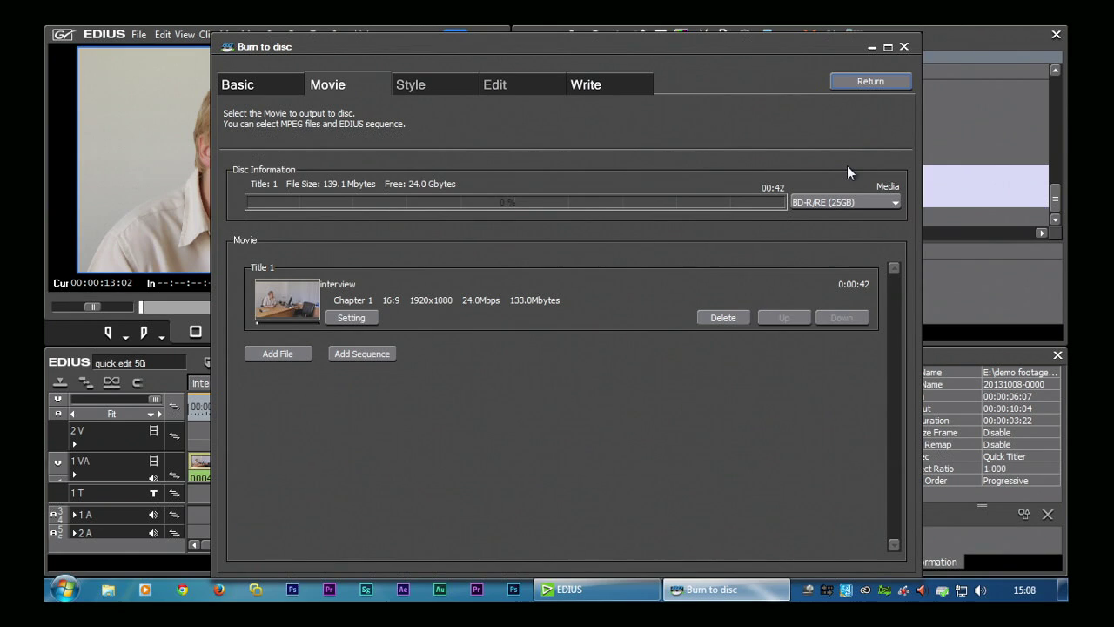
click(870, 81)
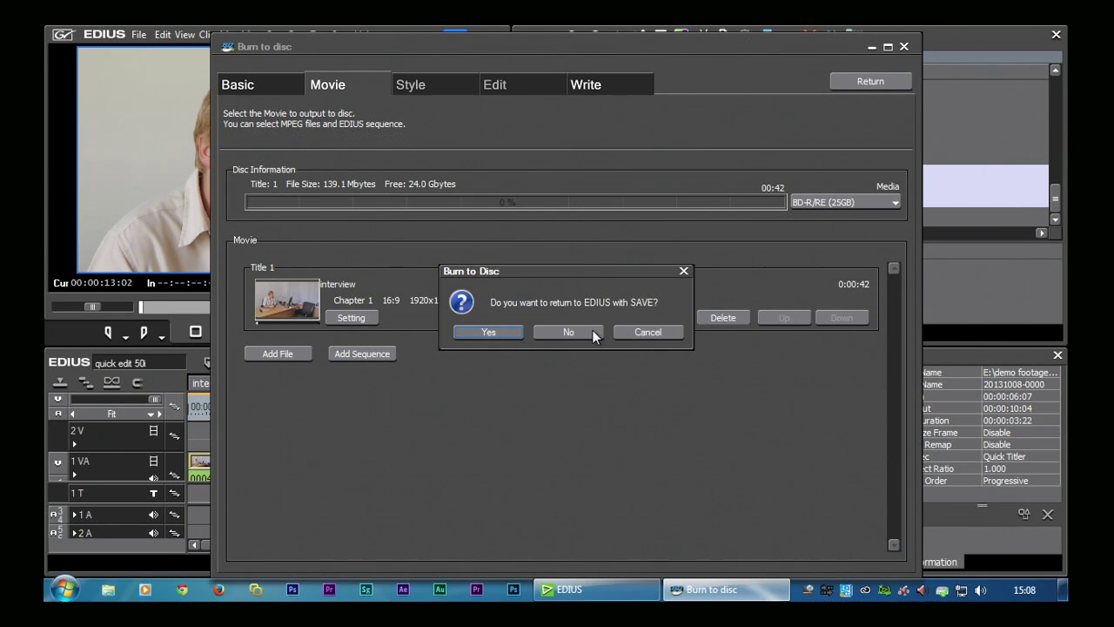
click(672, 330)
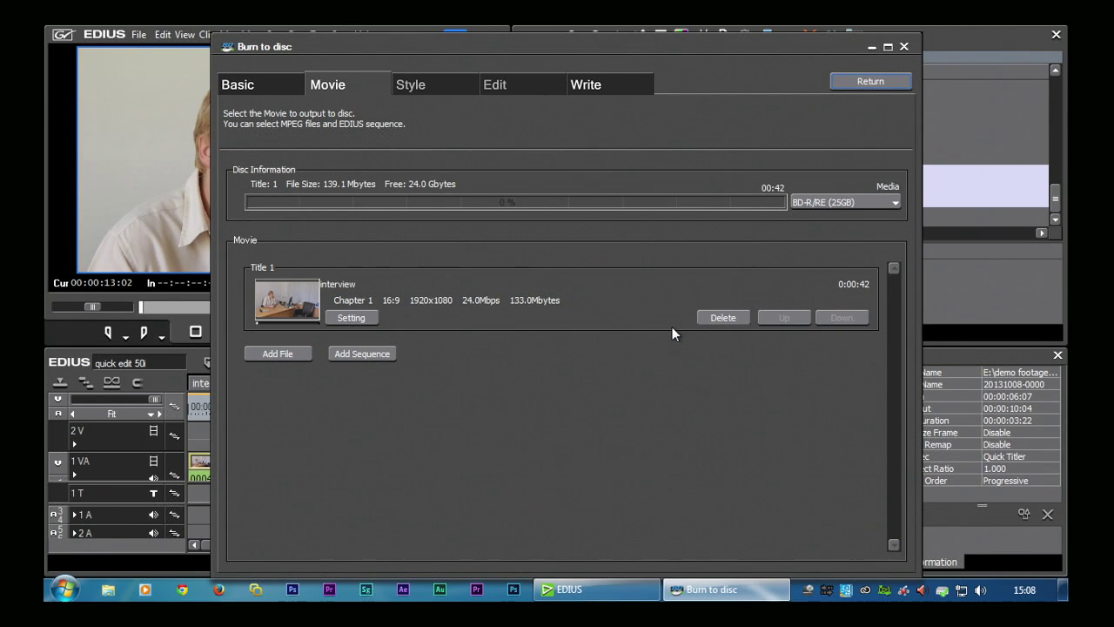
click(875, 81)
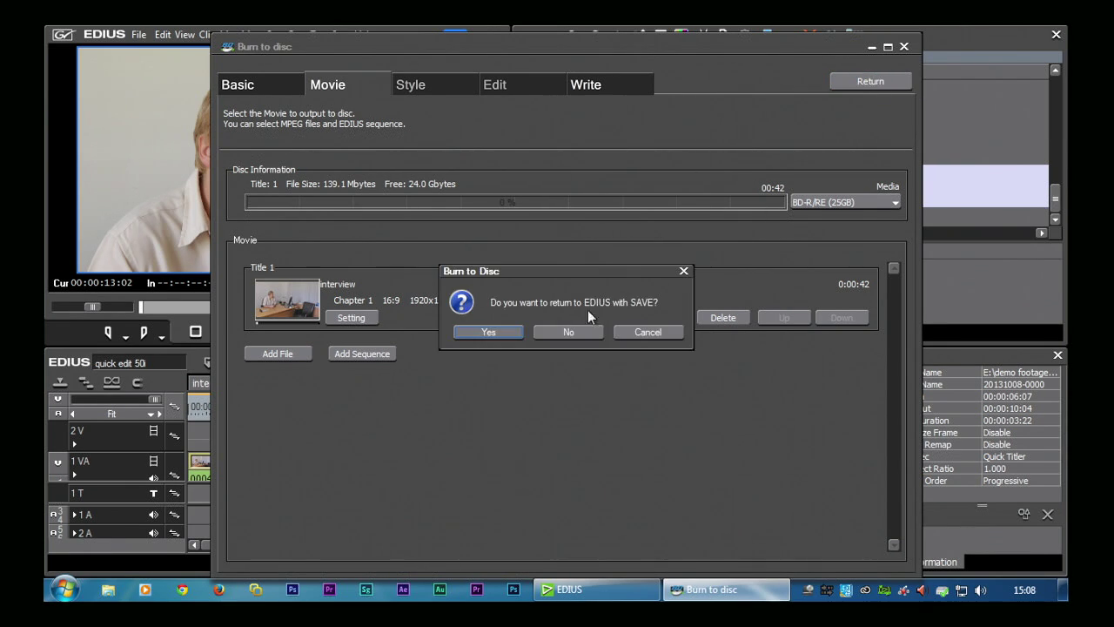
click(472, 330)
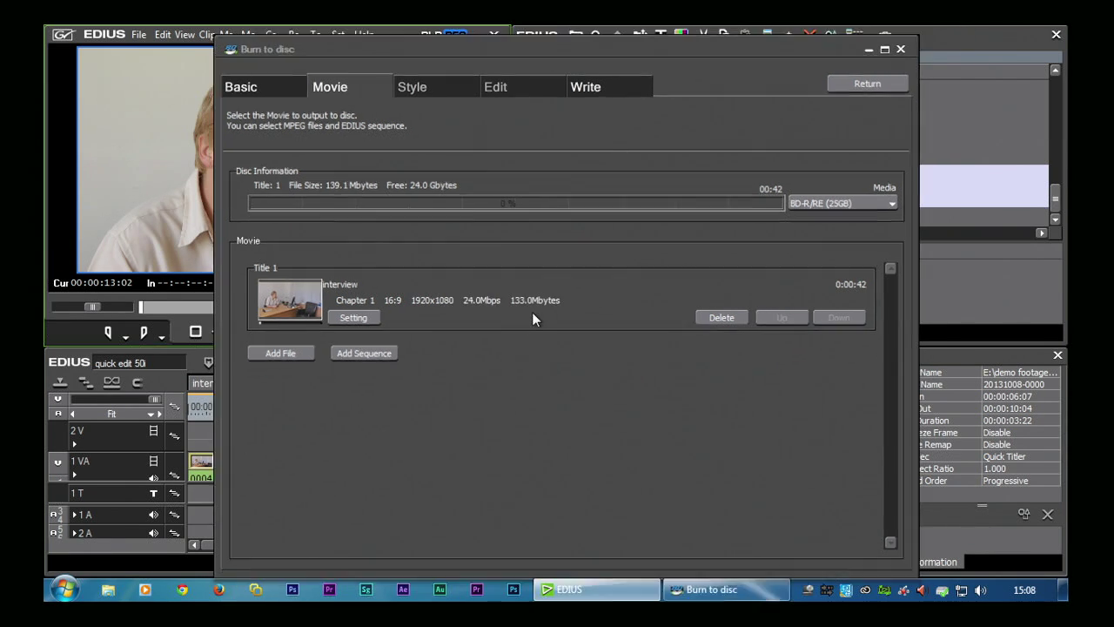